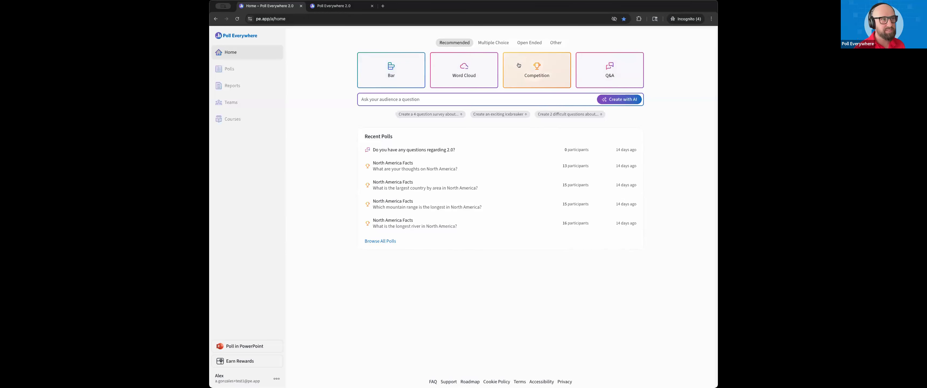
# Look through the Multiple Choice, Open Ended and Other activity types and the Poll in PowerPoint add-in information.
pyautogui.click(494, 43)
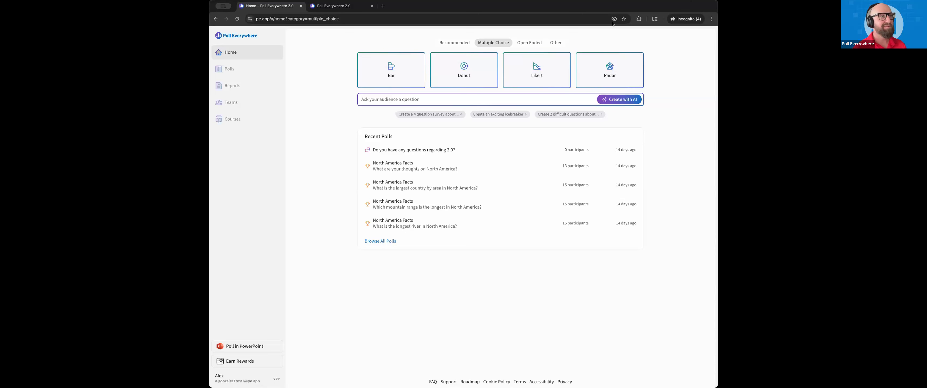
pyautogui.click(524, 43)
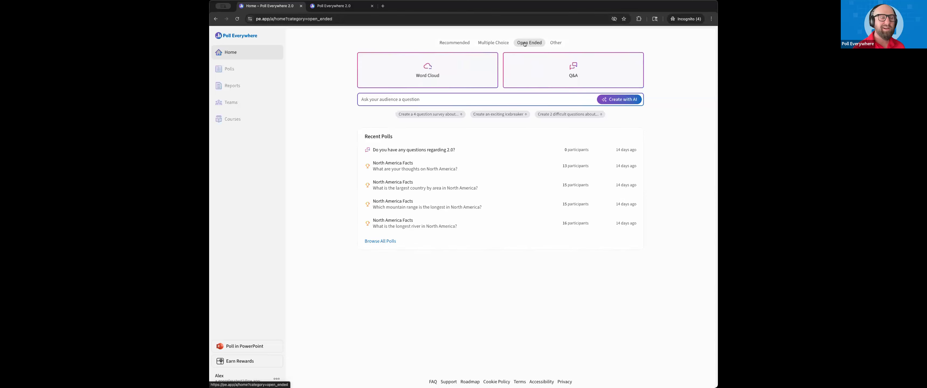
pyautogui.click(556, 43)
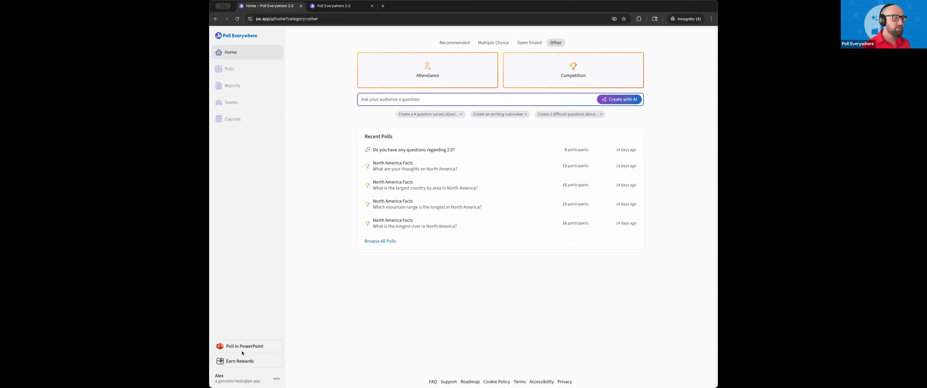
pyautogui.moveTo(242, 346)
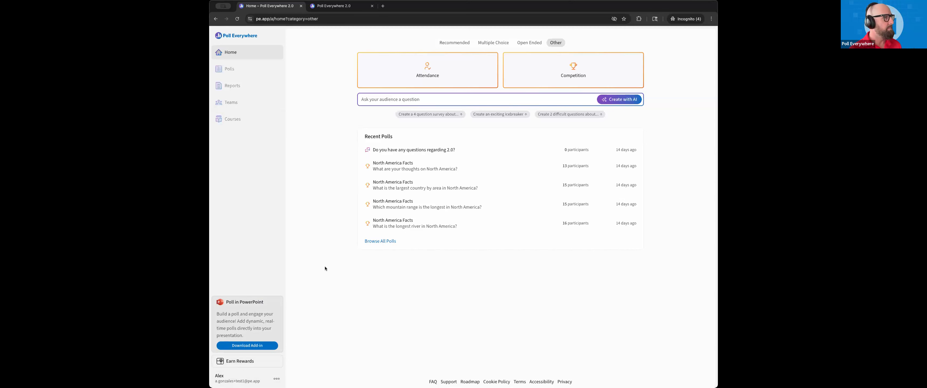
# Generate a poll with AI from the prompt "create a 3 multiple choice poll about US National Parks".
pyautogui.click(473, 99)
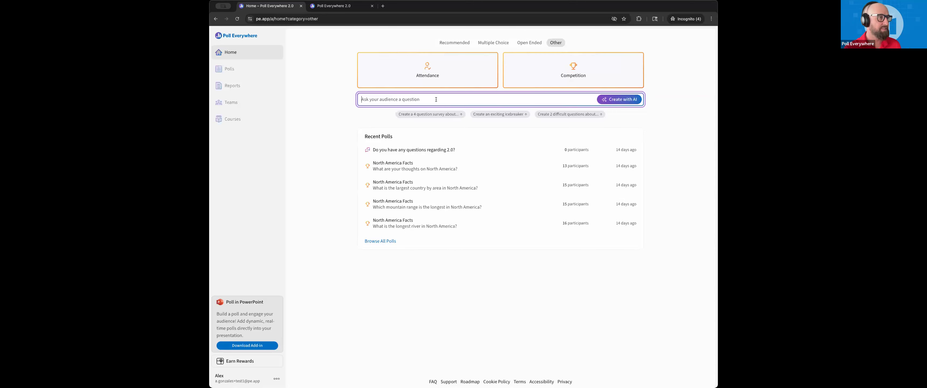
pyautogui.write('cr')
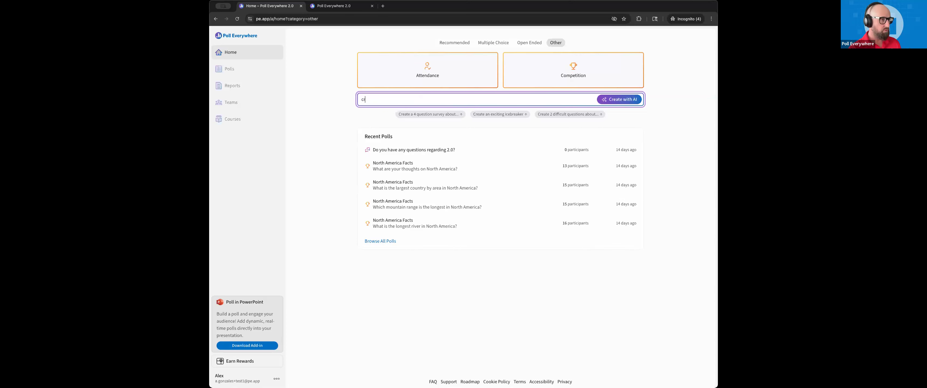
pyautogui.write('eate a')
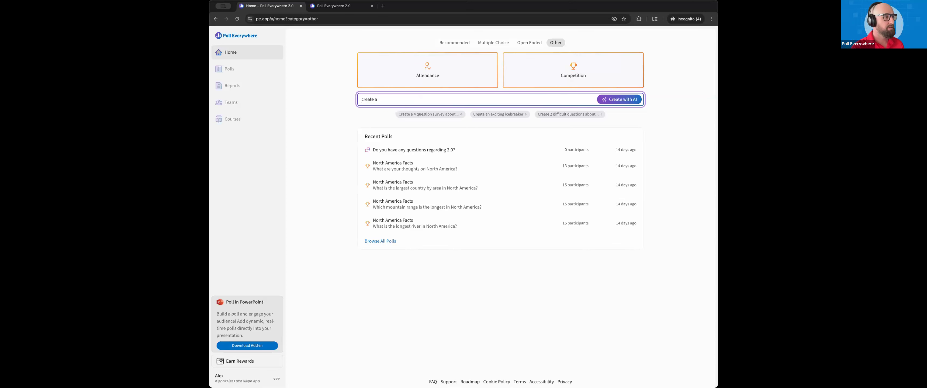
pyautogui.write(' 3 multiple ch')
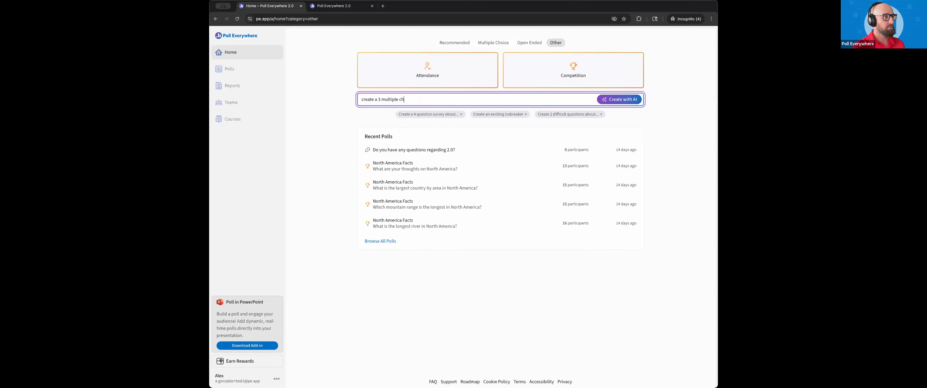
pyautogui.write('oice pollabou')
pyautogui.press('BackSpace')
pyautogui.write('ao')
pyautogui.press('BackSpace')
pyautogui.write('nou')
pyautogui.press('BackSpace')
pyautogui.press('BackSpace')
pyautogui.press('BackSpace')
pyautogui.write('bo')
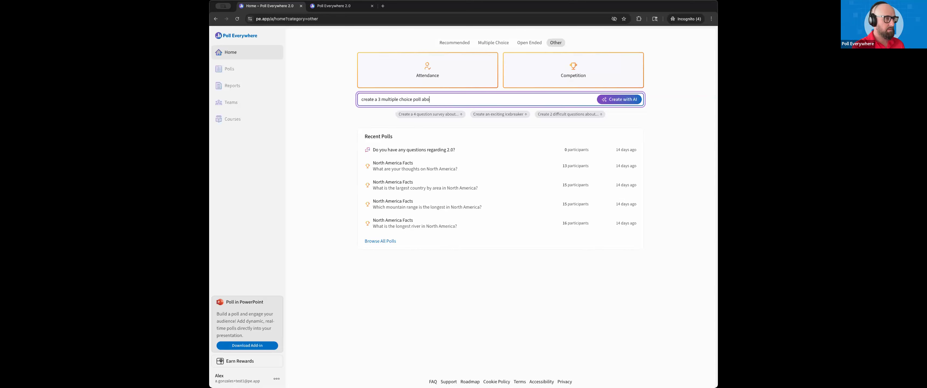
pyautogui.write('ut US Na')
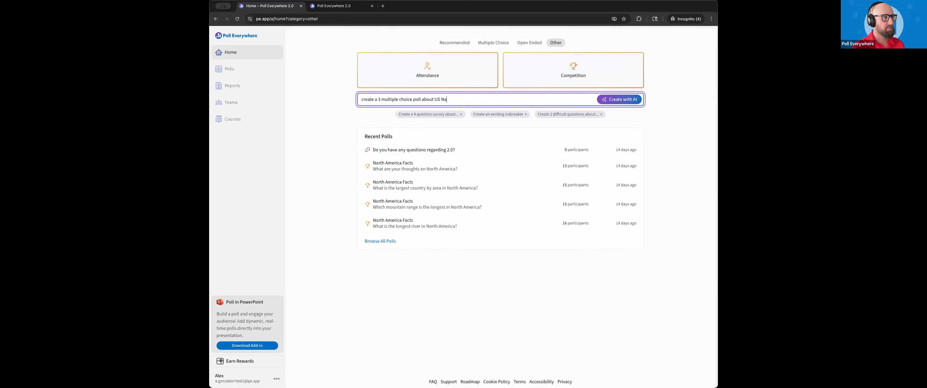
pyautogui.write('tional Park')
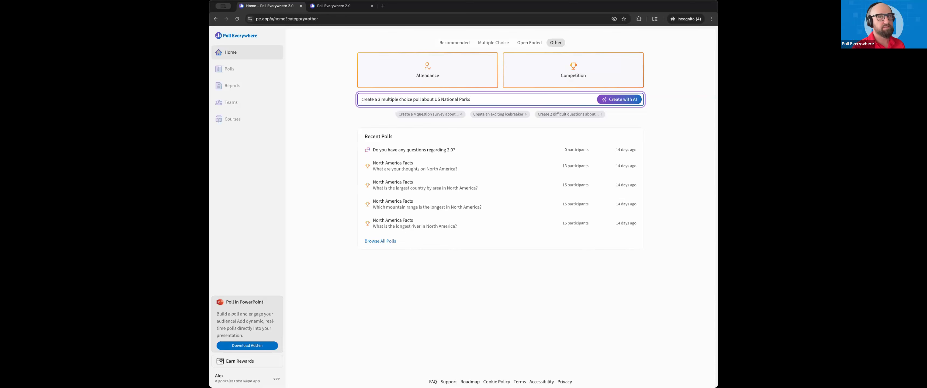
pyautogui.write('s')
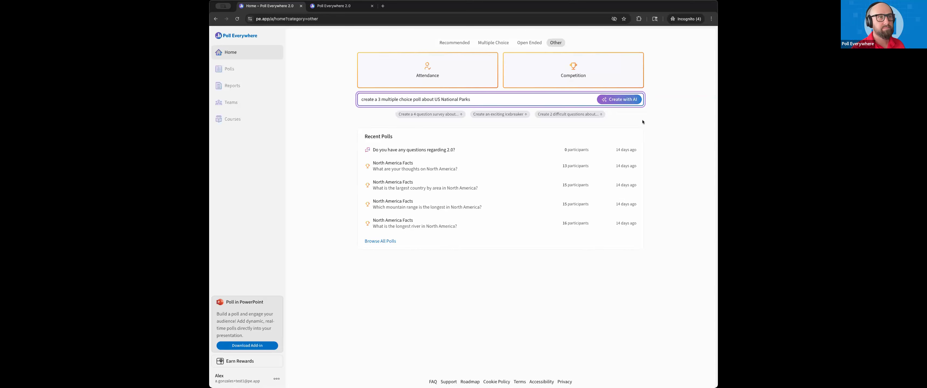
pyautogui.click(618, 99)
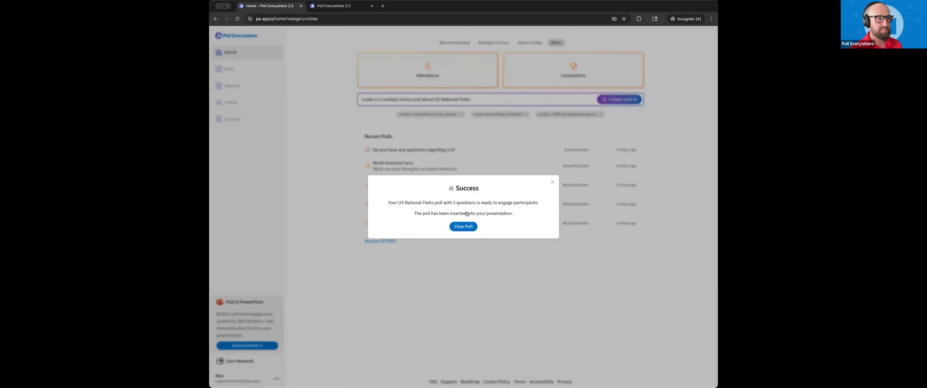
# Open the generated US National Parks poll, view its second question and return to the first.
pyautogui.click(463, 226)
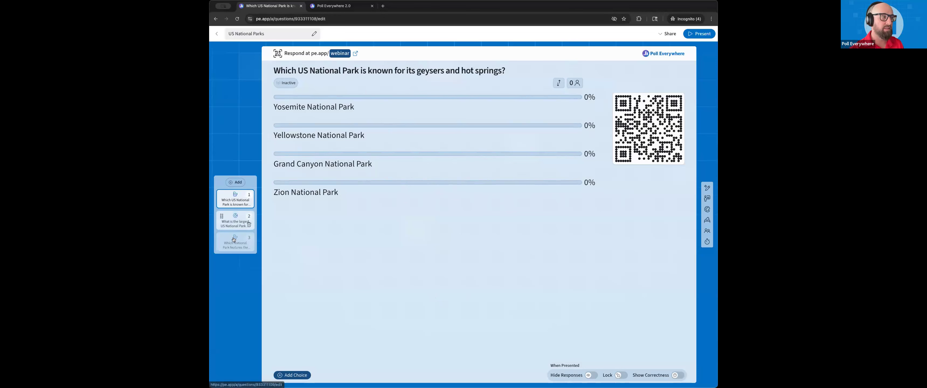
pyautogui.click(235, 221)
pyautogui.click(234, 201)
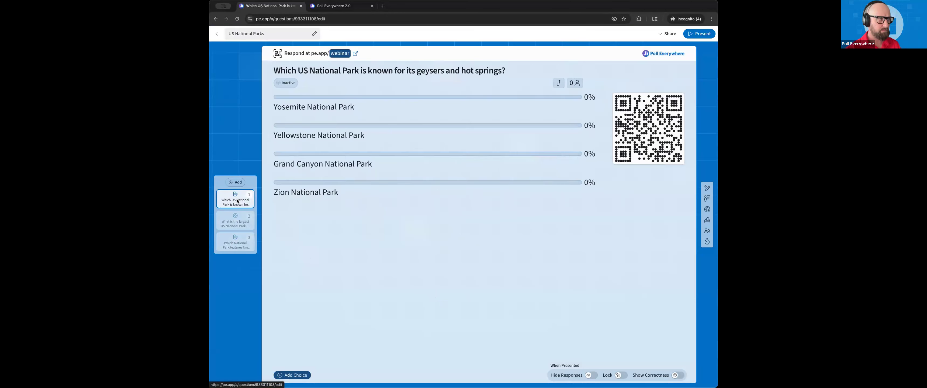
# Try adding "make edit" to the poll's title and undo the change.
pyautogui.click(281, 35)
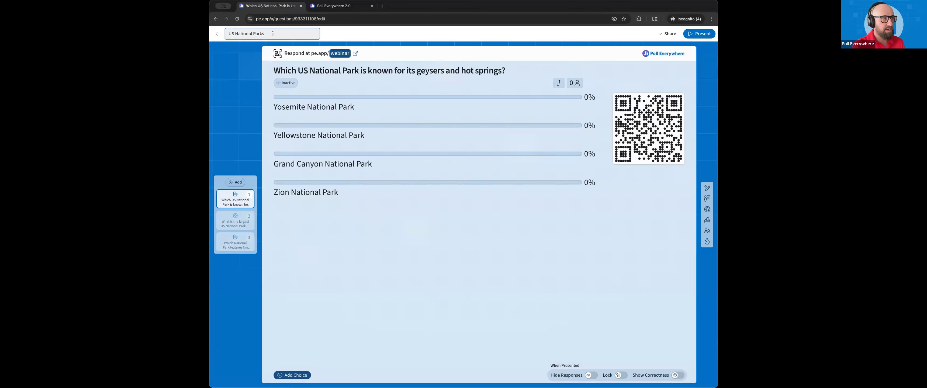
pyautogui.write('make edit')
pyautogui.press('super+z')
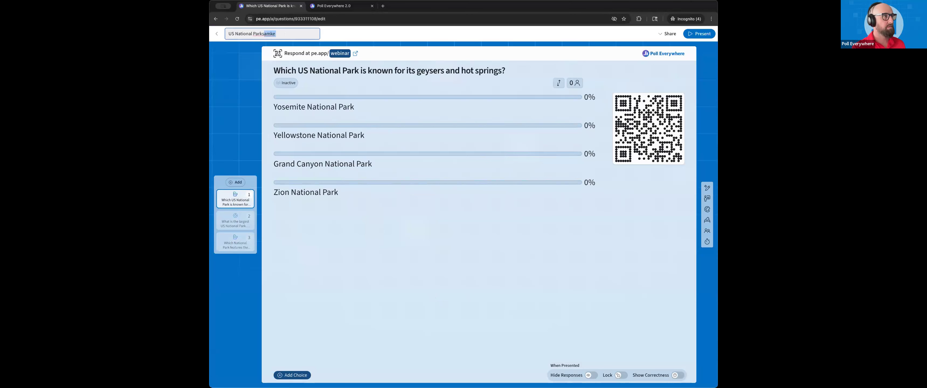
pyautogui.press('super+z')
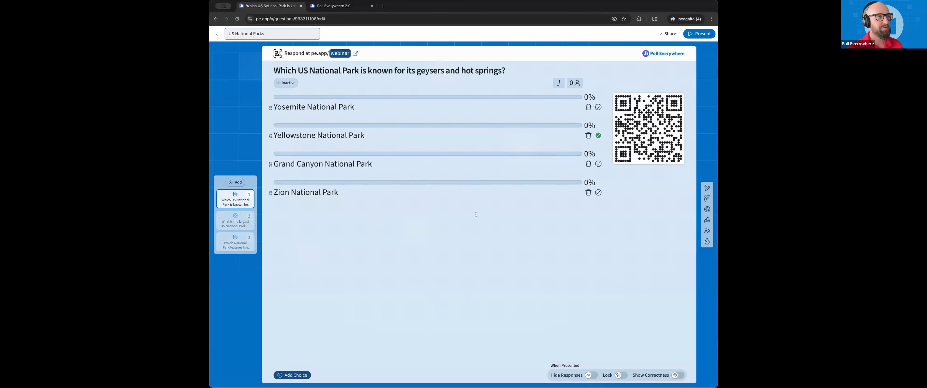
# Try appending "make edit" to the first question's text and undo it.
pyautogui.click(449, 71)
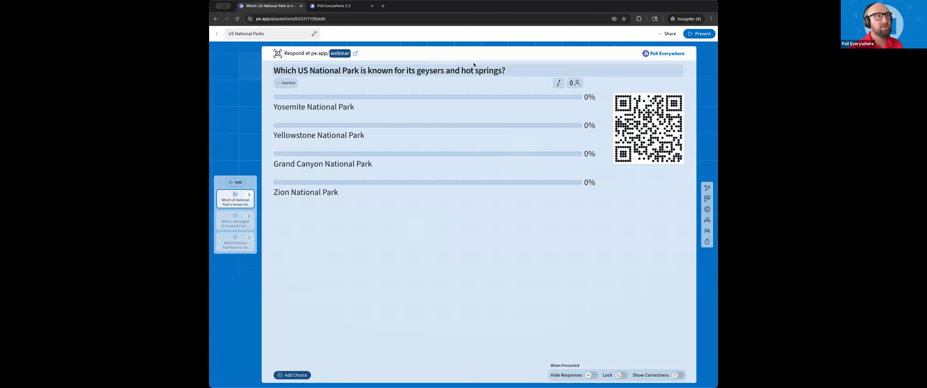
pyautogui.write('make edit')
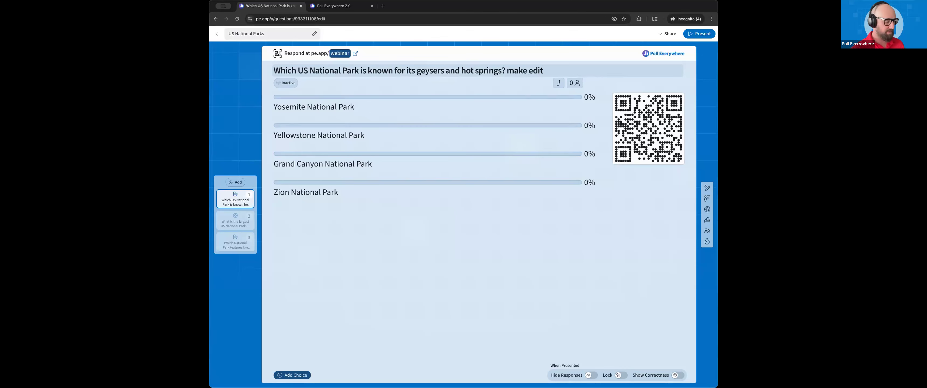
pyautogui.press('super+z')
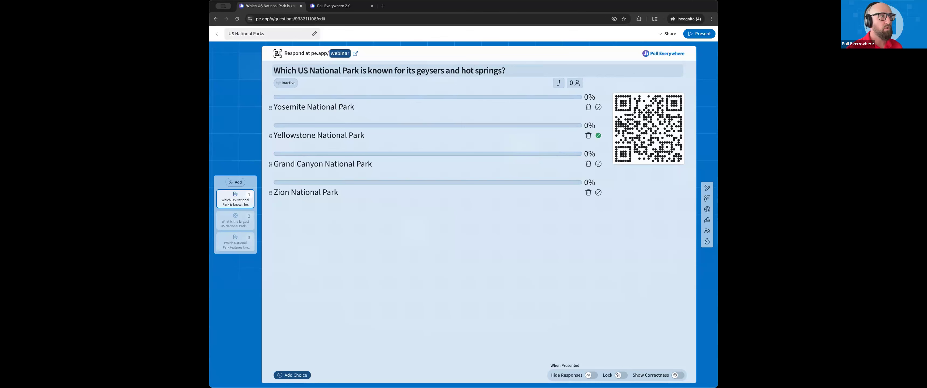
# Try appending "make edit" to the Yosemite National Park answer choice and undo it.
pyautogui.click(391, 108)
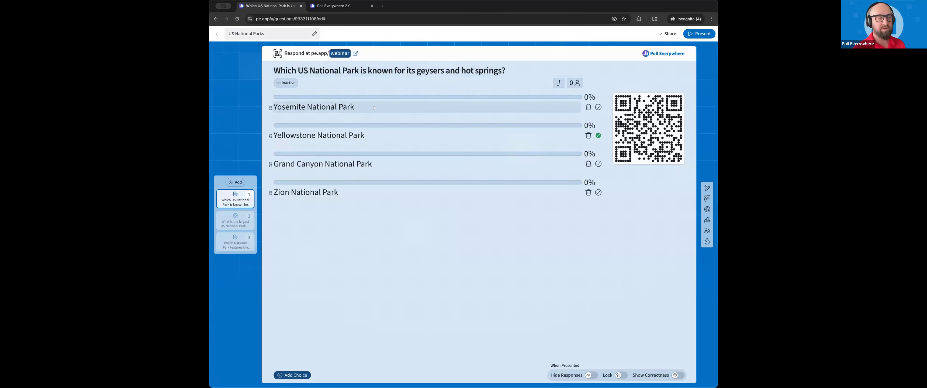
pyautogui.write('make edit')
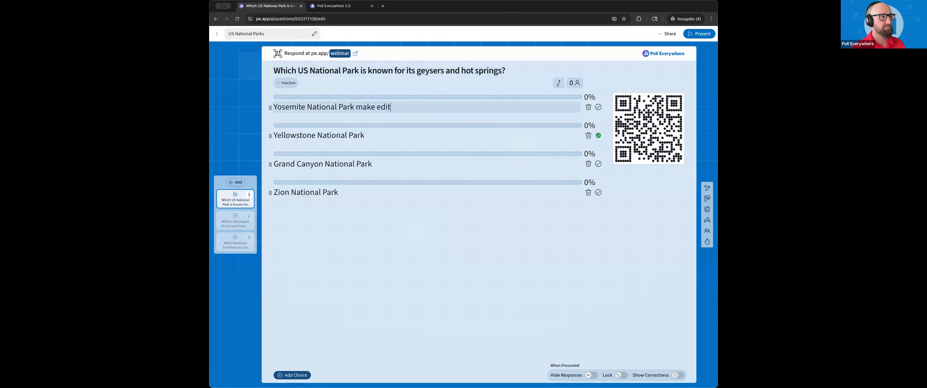
pyautogui.press('super+z')
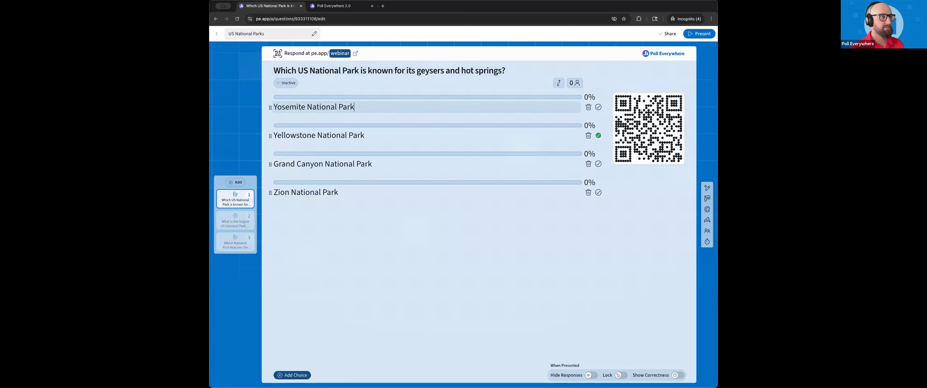
pyautogui.click(452, 233)
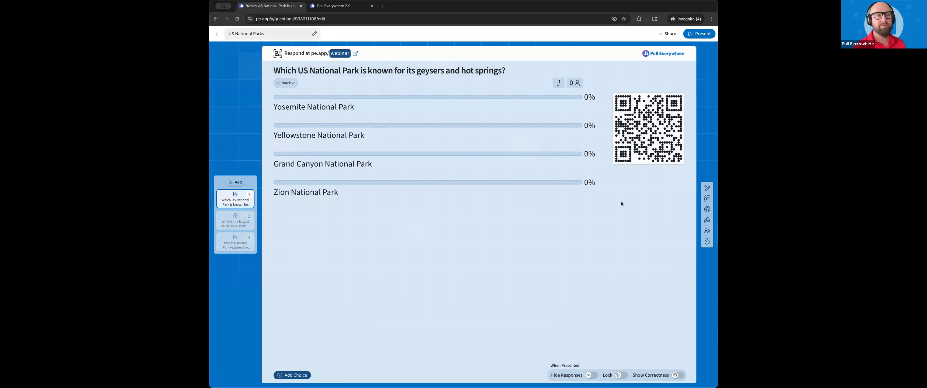
# Hide the QR code on the first question and show it again.
pyautogui.click(646, 129)
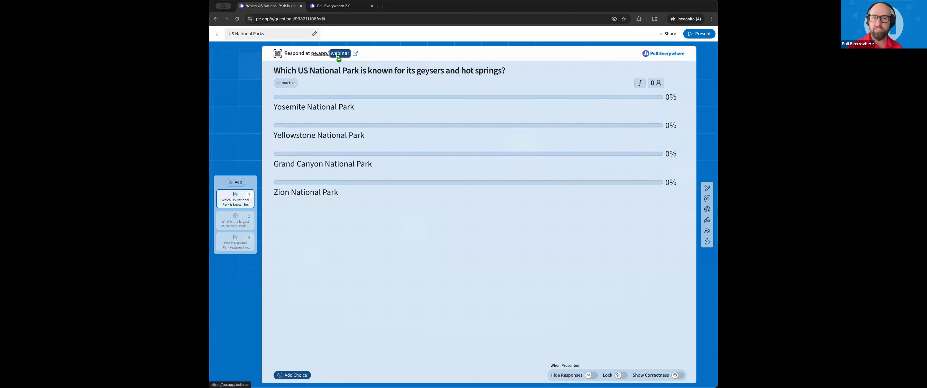
pyautogui.click(277, 54)
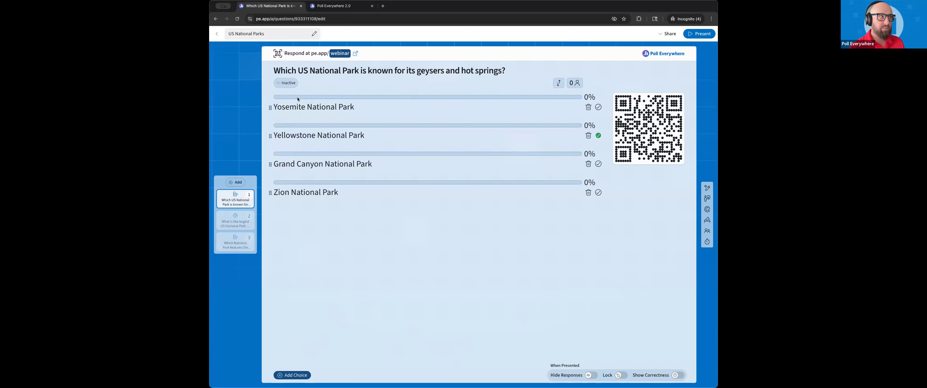
# Add a blank fifth answer choice moved above Grand Canyon National Park, and delete it again.
pyautogui.click(283, 376)
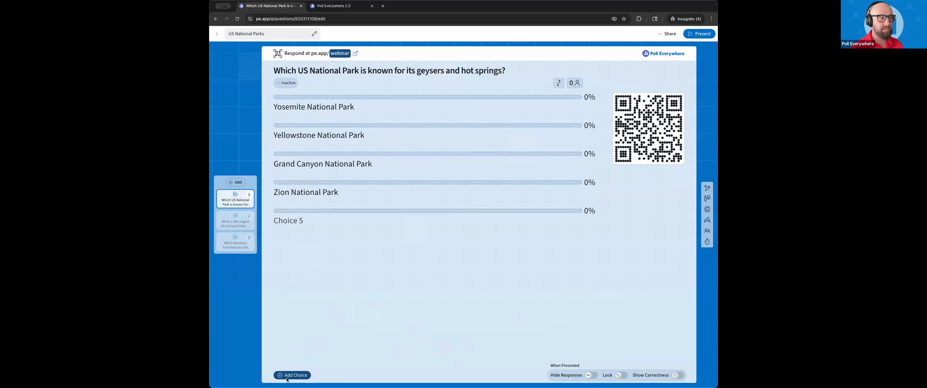
pyautogui.click(276, 220)
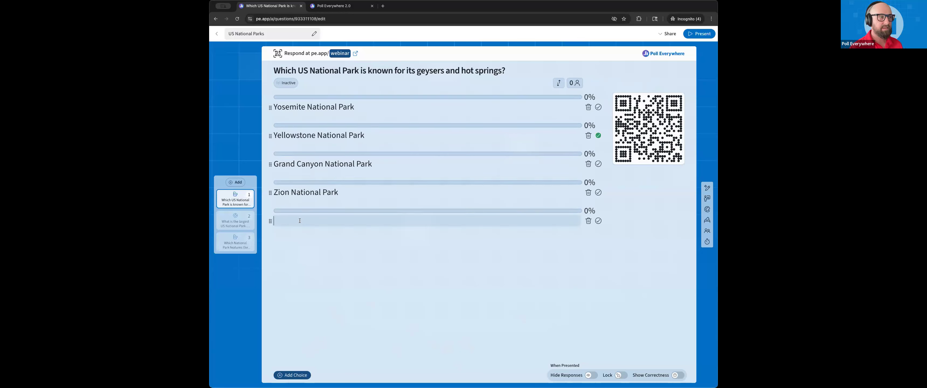
pyautogui.click(270, 220)
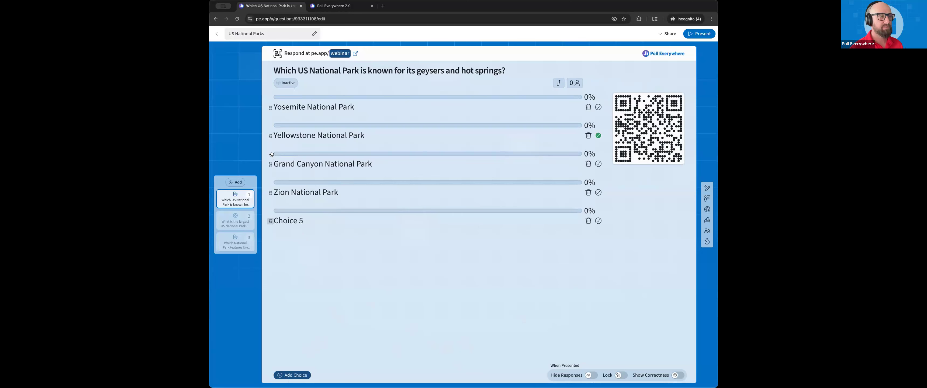
pyautogui.moveTo(289, 221); pyautogui.dragTo(288, 163)
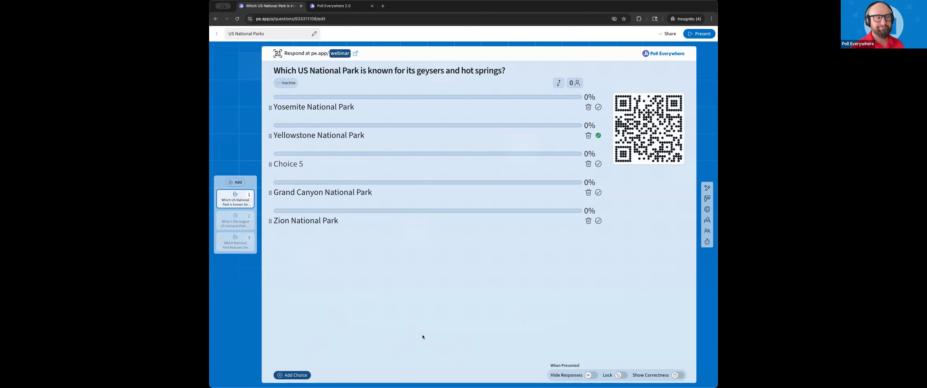
pyautogui.click(588, 164)
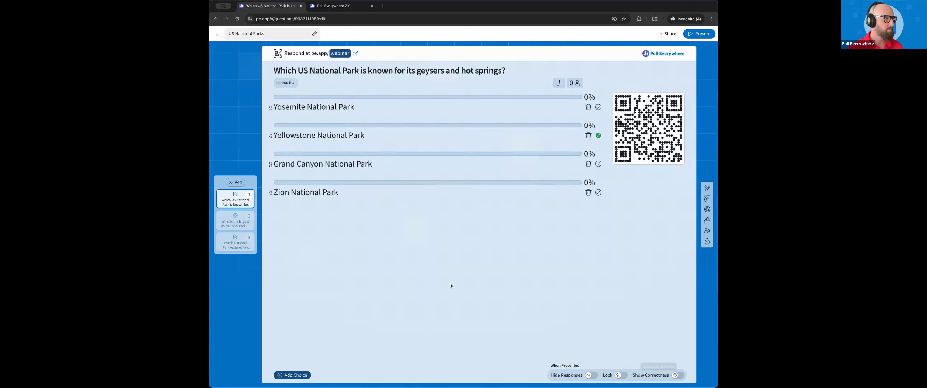
# Insert one leaderboard after the first question of the poll.
pyautogui.click(229, 182)
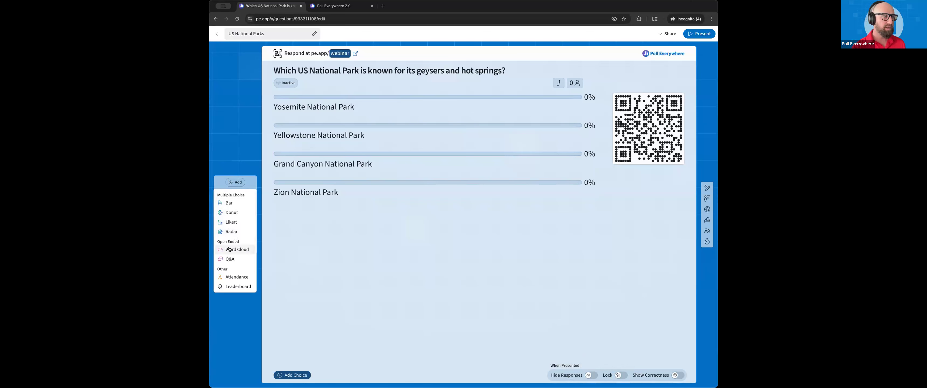
pyautogui.click(234, 286)
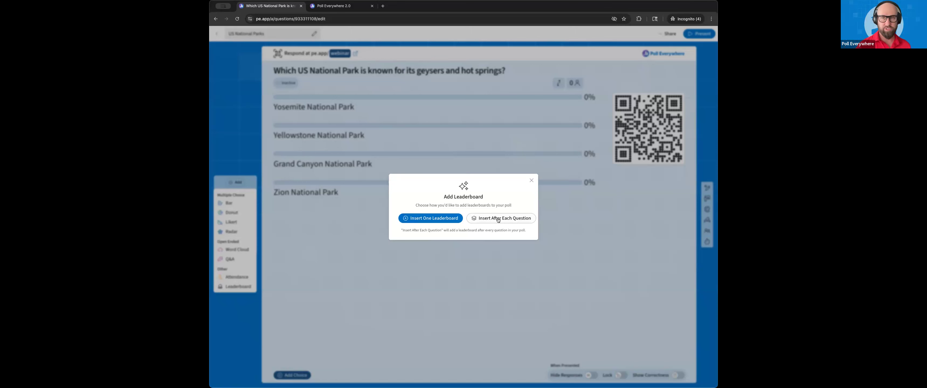
pyautogui.click(425, 221)
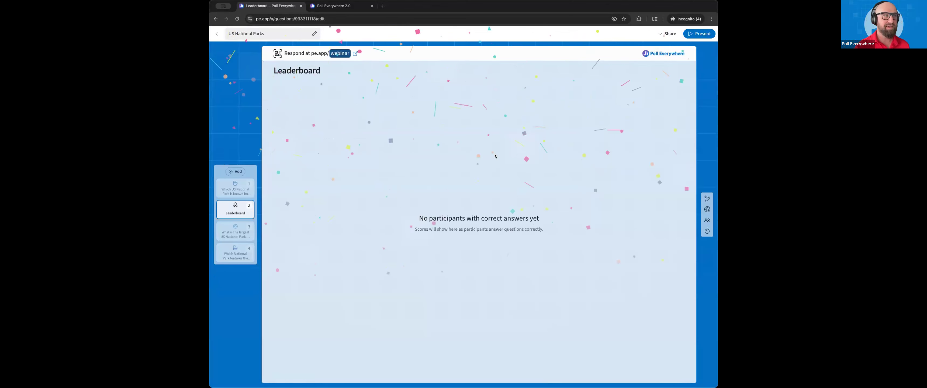
# Add a Word Cloud question and a Q&A question after the leaderboard.
pyautogui.click(231, 171)
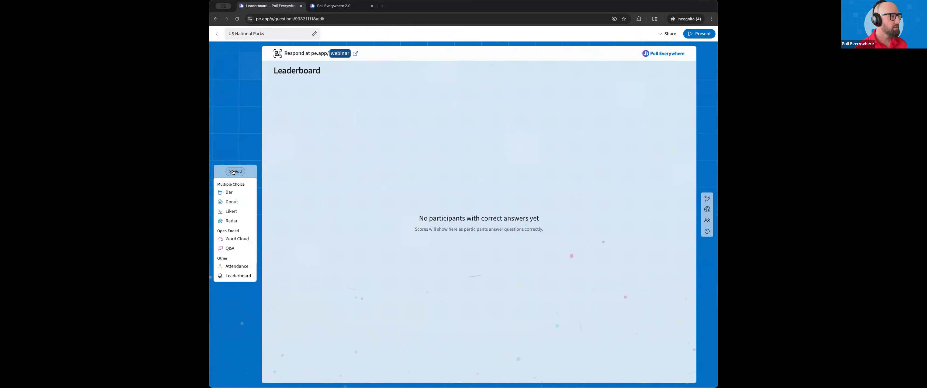
pyautogui.click(231, 240)
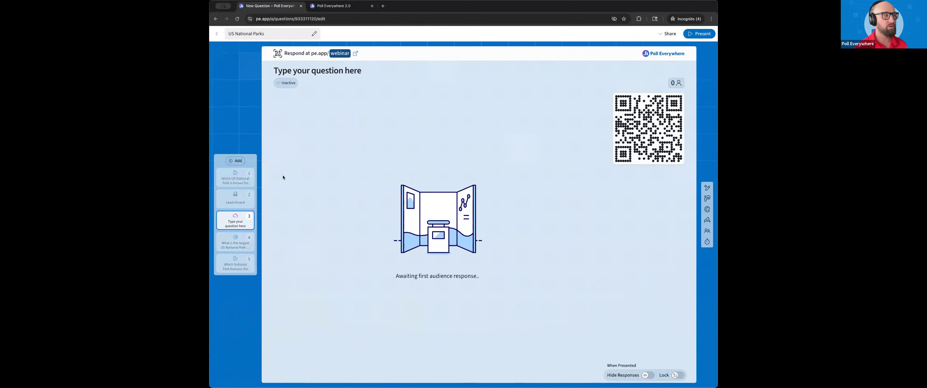
pyautogui.click(231, 161)
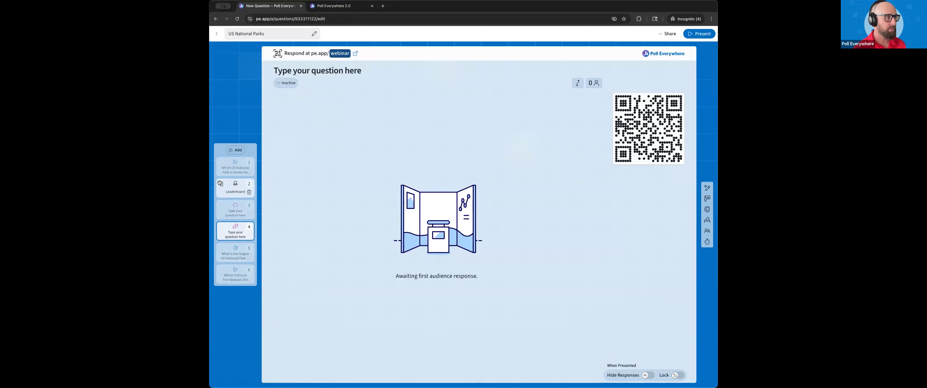
# Reorder the poll so the word cloud comes first, with the leaderboard and the Q&A question after the three multiple-choice questions.
pyautogui.moveTo(220, 183); pyautogui.dragTo(220, 274)
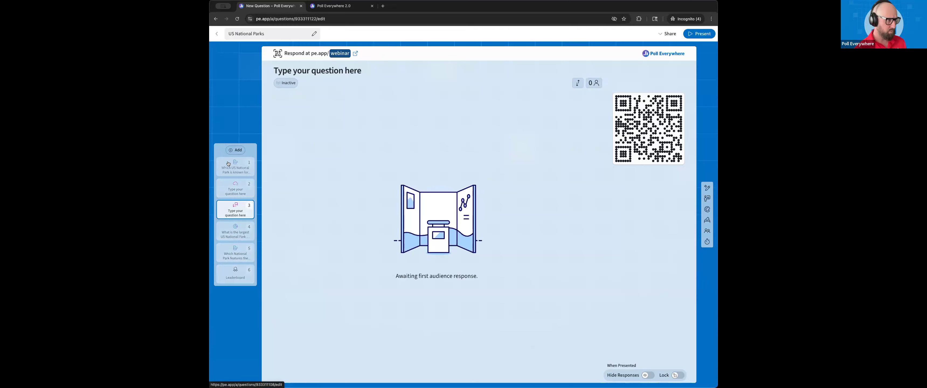
pyautogui.moveTo(221, 206); pyautogui.dragTo(219, 281)
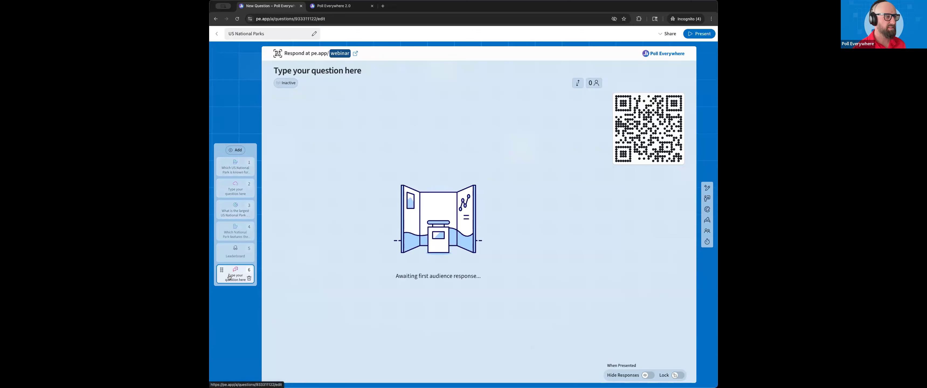
pyautogui.moveTo(221, 184); pyautogui.dragTo(219, 158)
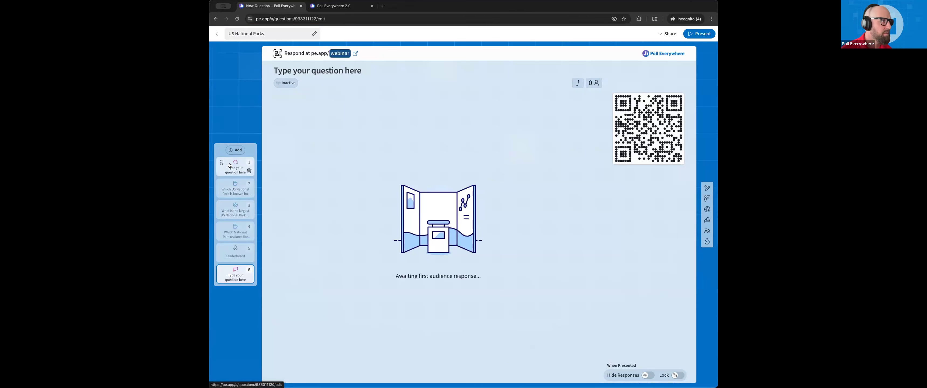
# Title the Q&A question "How excited is everyone about 2.0?".
pyautogui.click(369, 68)
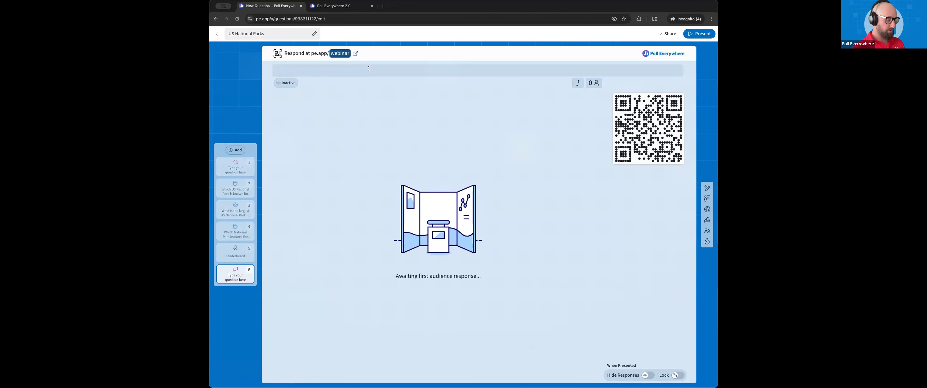
pyautogui.write('How')
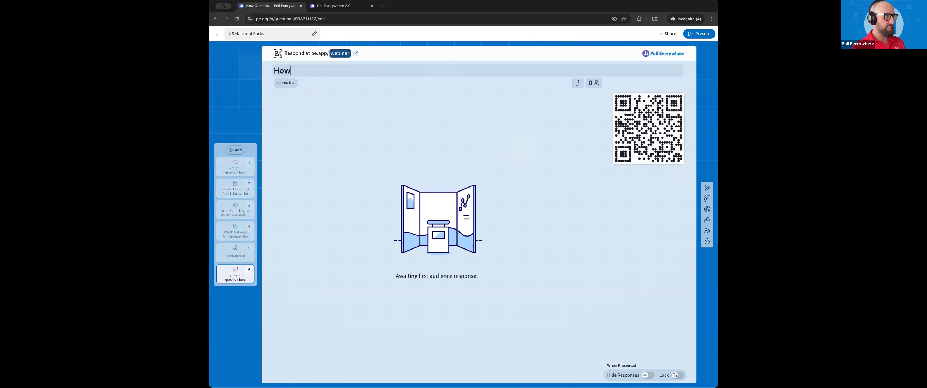
pyautogui.write(' a')
pyautogui.write('xcited ')
pyautogui.write('is everyone about ')
pyautogui.write('2.0')
pyautogui.write('?')
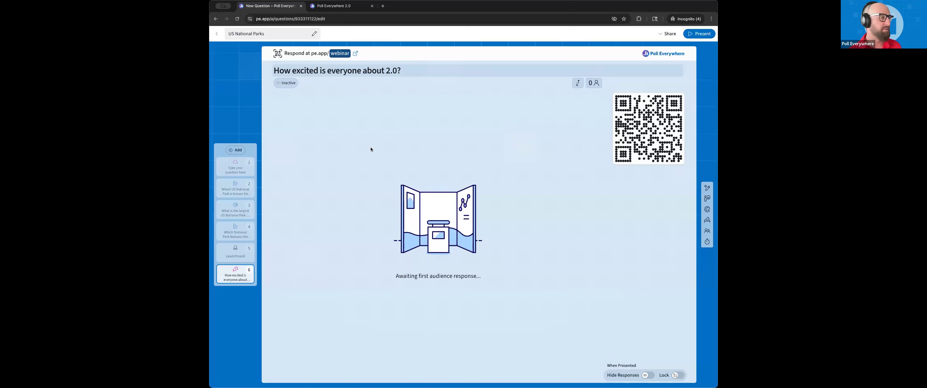
# Try making the geysers and hot springs question harder with AI and undo the rewrite.
pyautogui.click(234, 186)
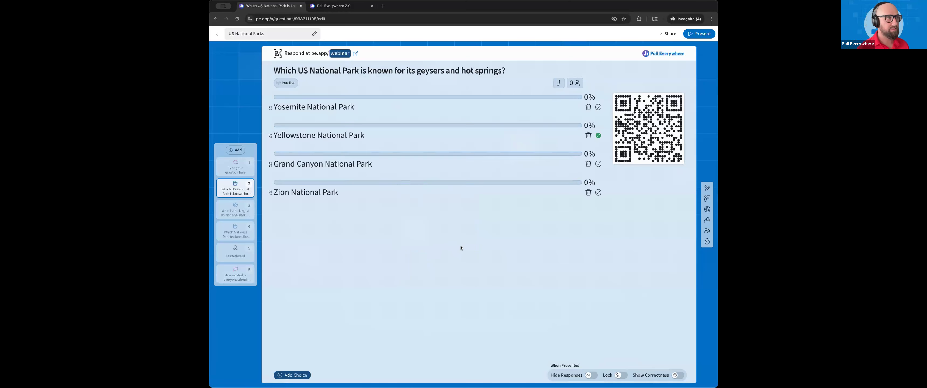
pyautogui.click(707, 187)
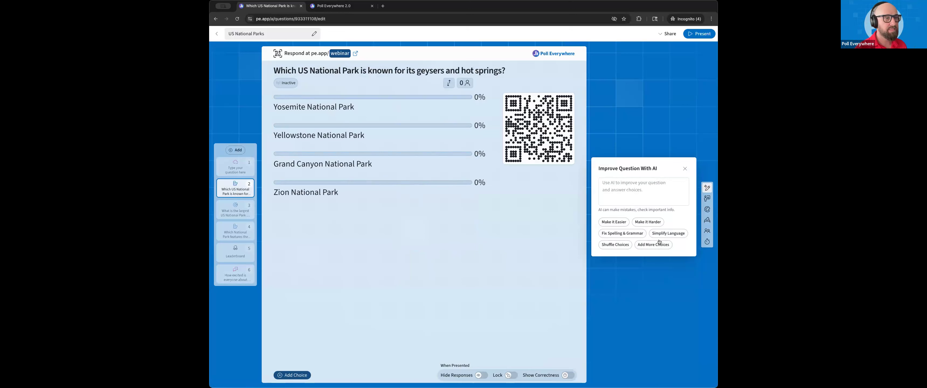
pyautogui.click(646, 222)
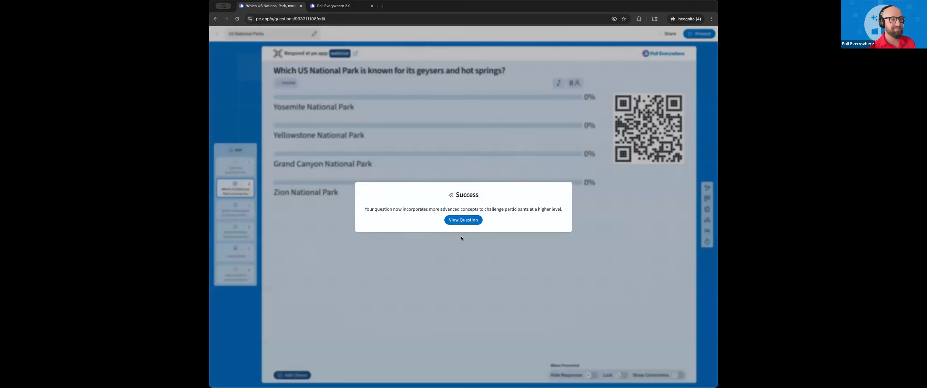
pyautogui.click(463, 220)
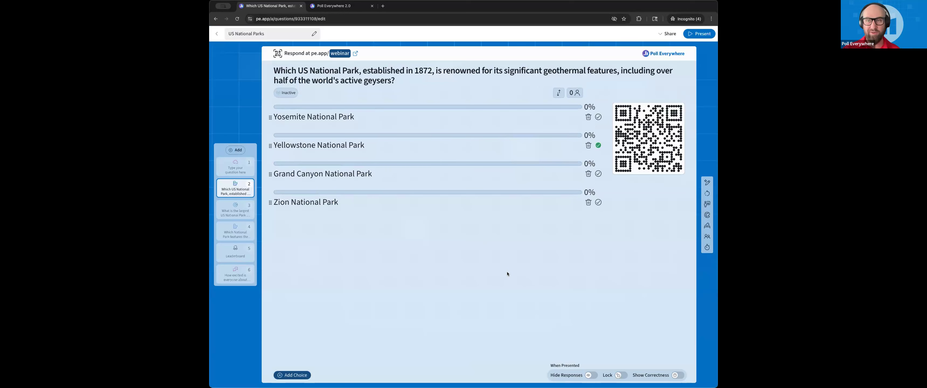
pyautogui.click(707, 193)
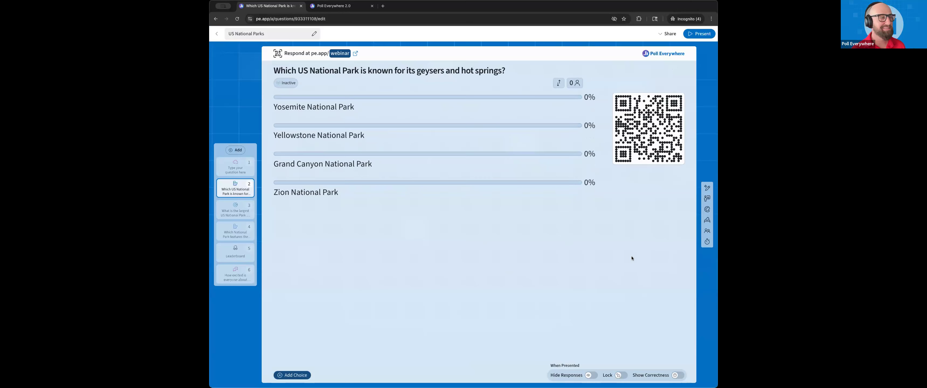
# Reuse the Q&A question's title "How excited is everyone about 2.0?" as the title of the word cloud question.
pyautogui.click(236, 274)
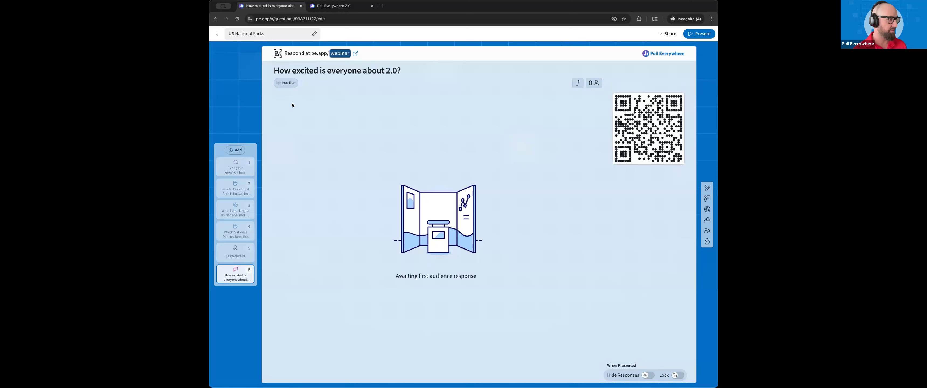
pyautogui.click(333, 68)
pyautogui.write('How excited is everyone about 2.0?')
pyautogui.click(269, 244)
# Clear the Q&A question's title and generate a new one with the AI prompt "create an open ended question about US National Parks".
pyautogui.click(236, 277)
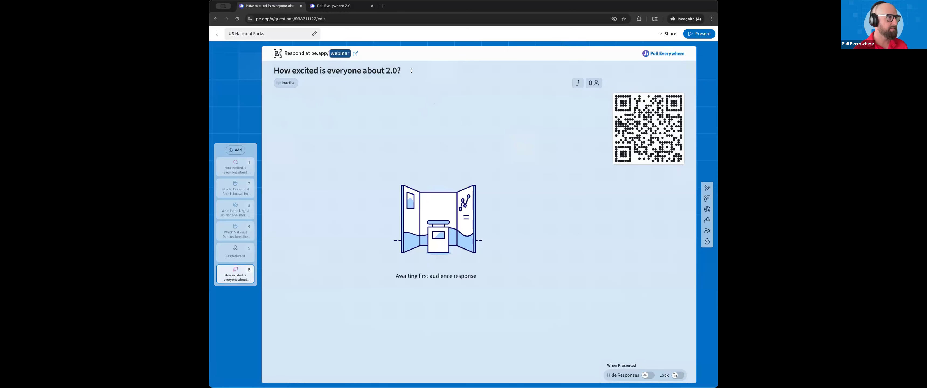
pyautogui.moveTo(409, 71); pyautogui.dragTo(274, 70)
pyautogui.press('BackSpace')
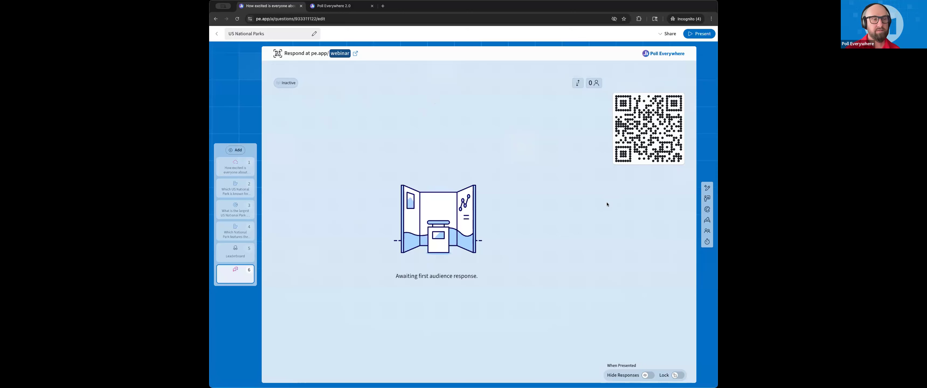
pyautogui.click(707, 187)
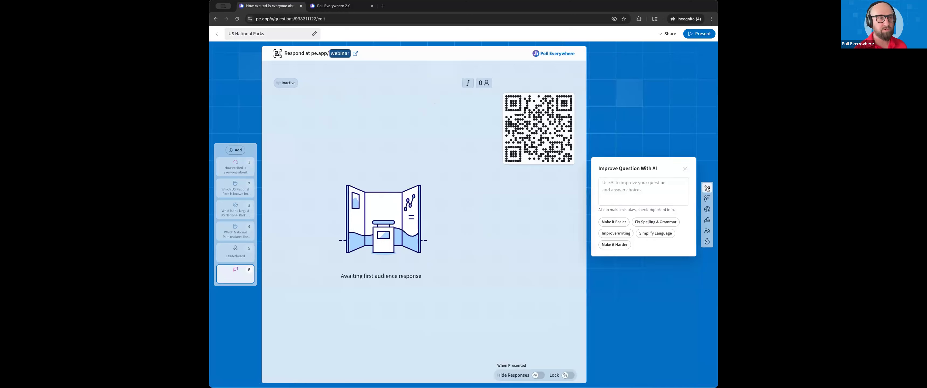
pyautogui.click(616, 185)
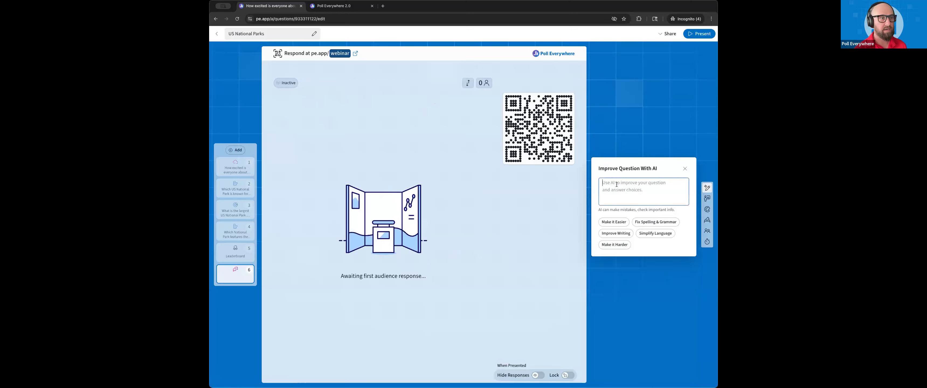
pyautogui.write('create ')
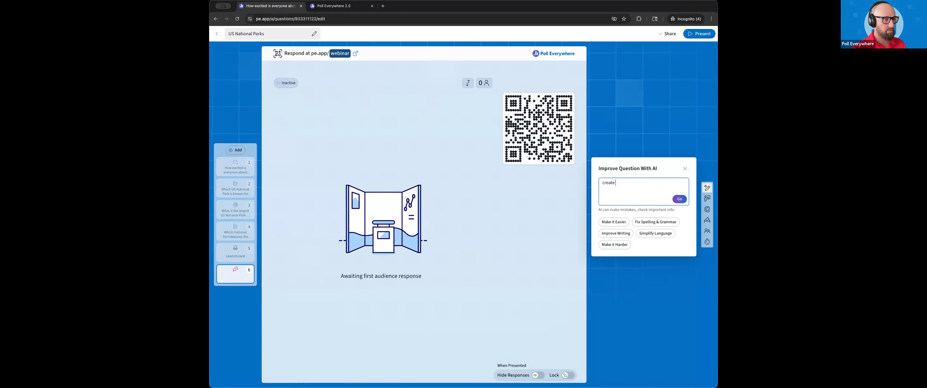
pyautogui.write('an openeended question about US National Parks')
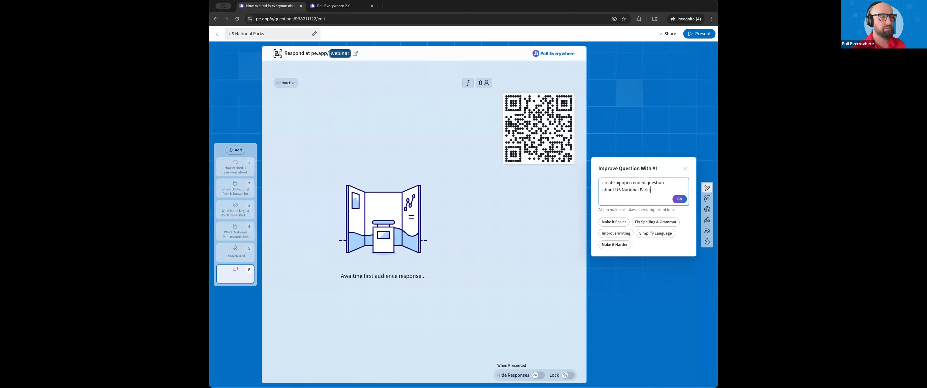
pyautogui.click(677, 200)
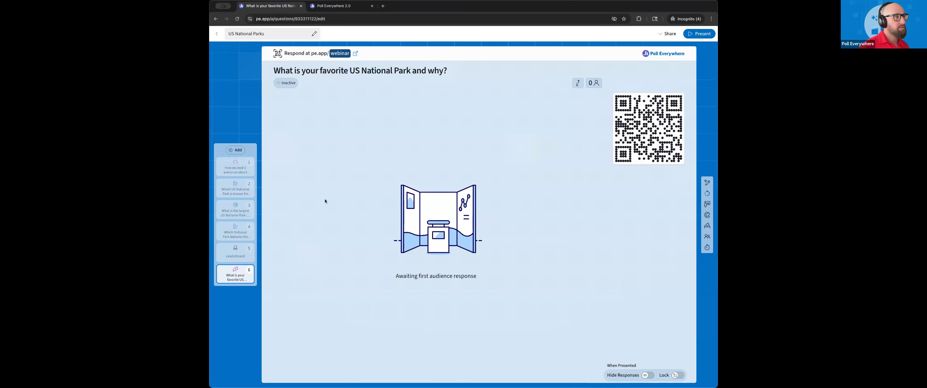
# Open the word cloud question and check the participant page before presenting.
pyautogui.click(230, 164)
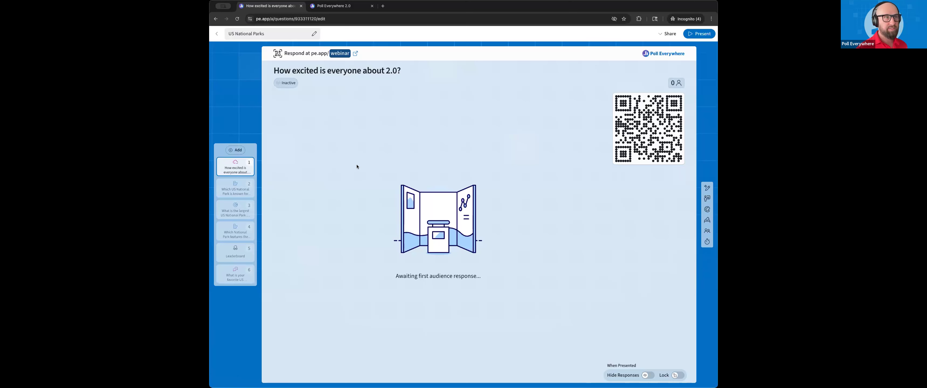
pyautogui.click(342, 7)
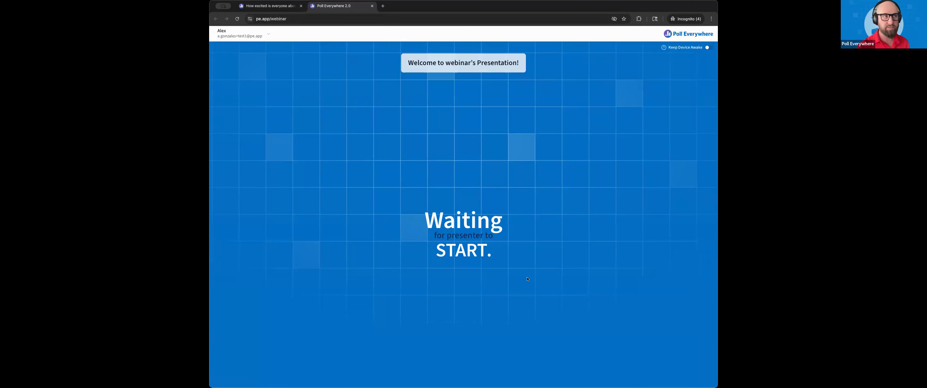
pyautogui.click(269, 6)
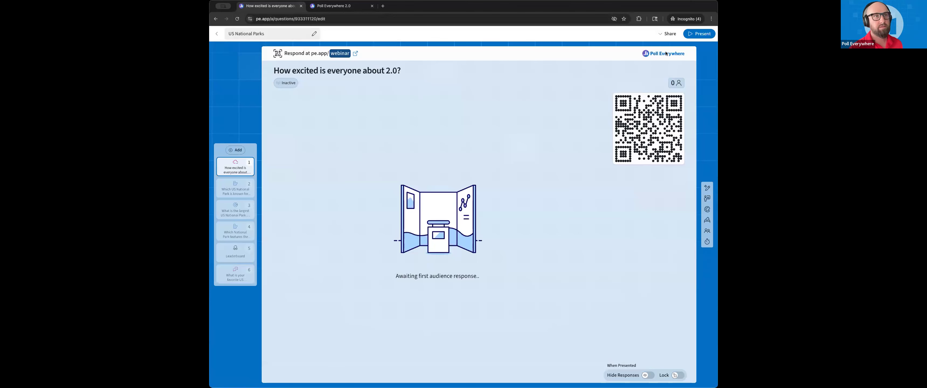
# Present the word cloud question and look at the screen name editor on the participant page without changing the name.
pyautogui.click(689, 34)
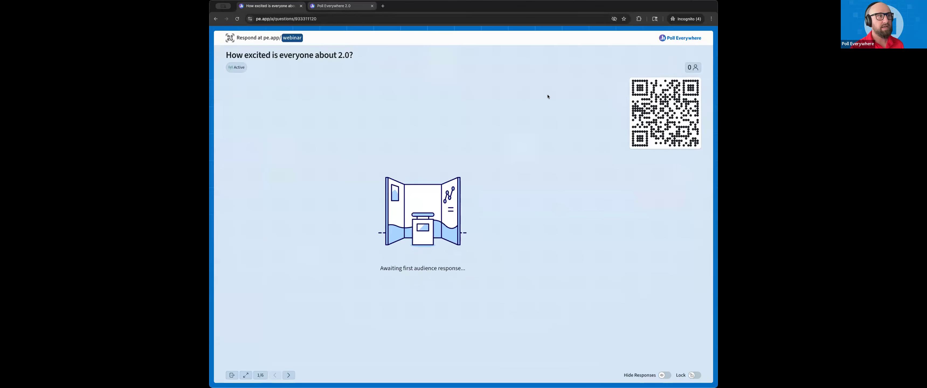
pyautogui.click(338, 6)
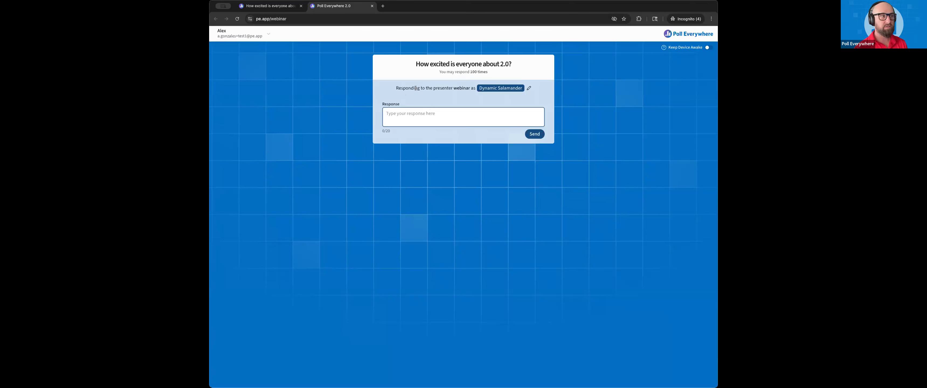
pyautogui.click(489, 90)
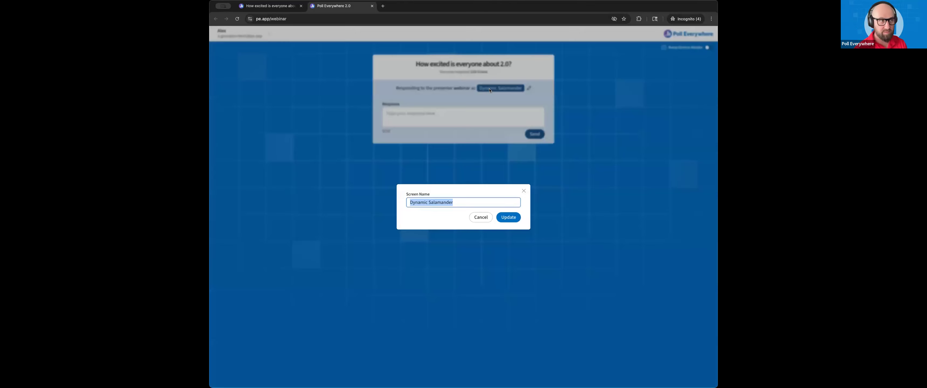
pyautogui.click(524, 191)
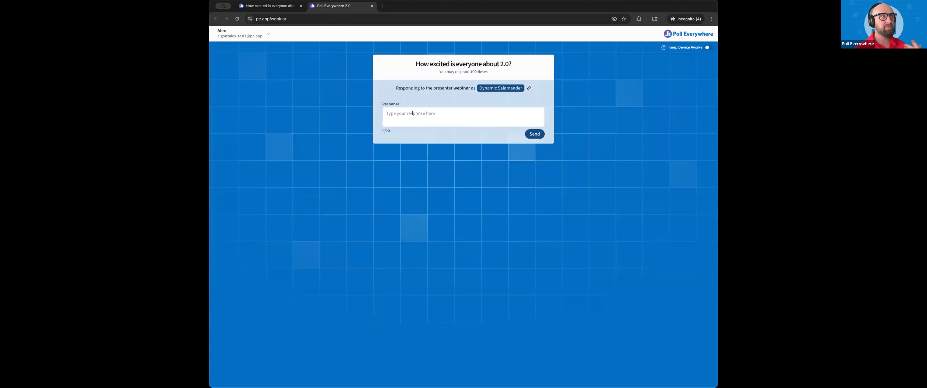
# Hide the word cloud's responses in the live presentation and show them again.
pyautogui.click(270, 6)
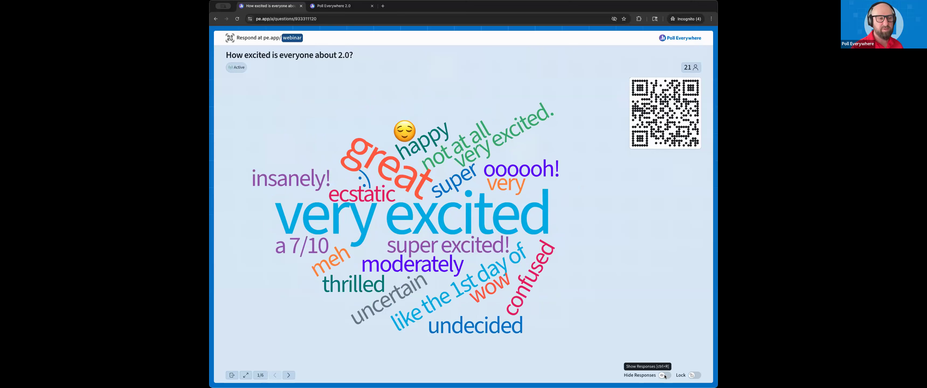
pyautogui.click(664, 375)
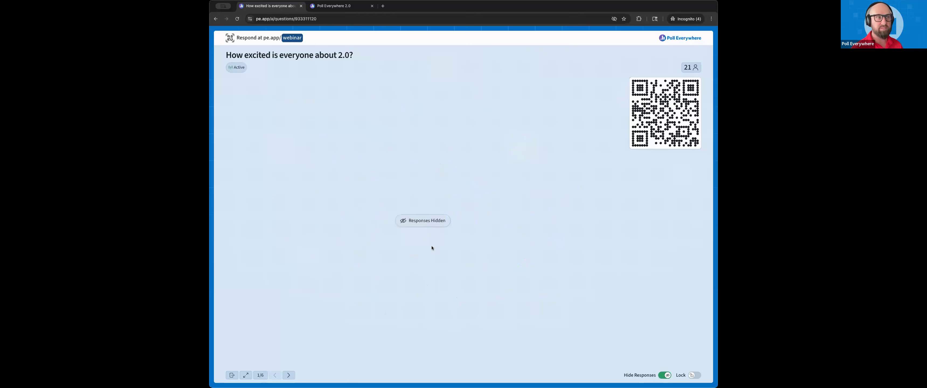
pyautogui.click(424, 221)
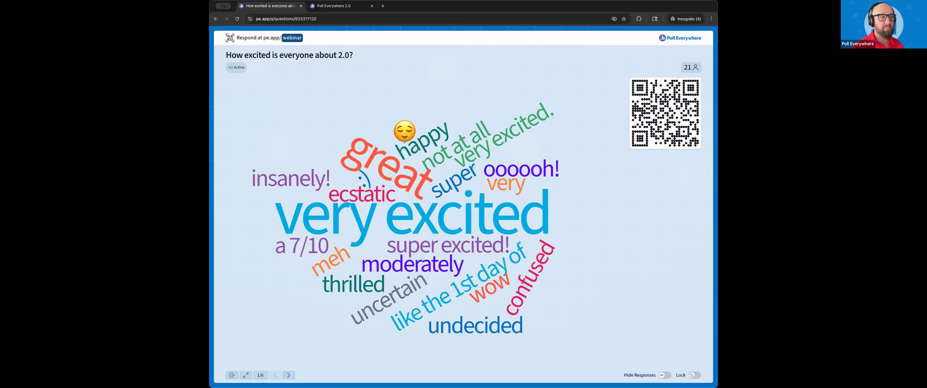
# Lock the word cloud question against further responses and check the participant page.
pyautogui.click(694, 375)
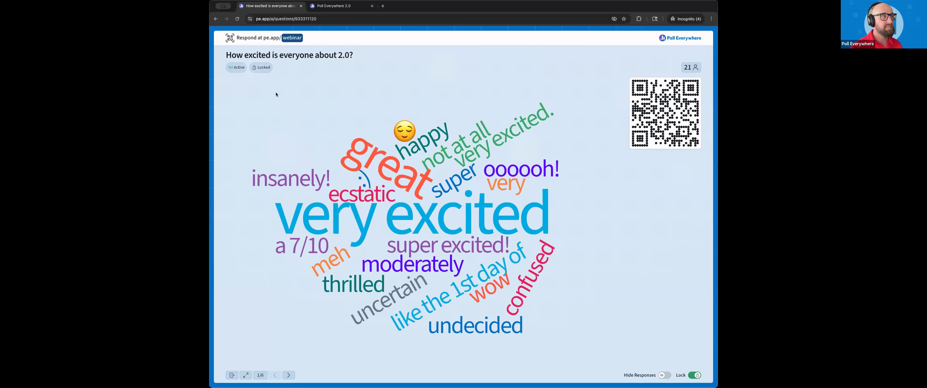
pyautogui.click(331, 4)
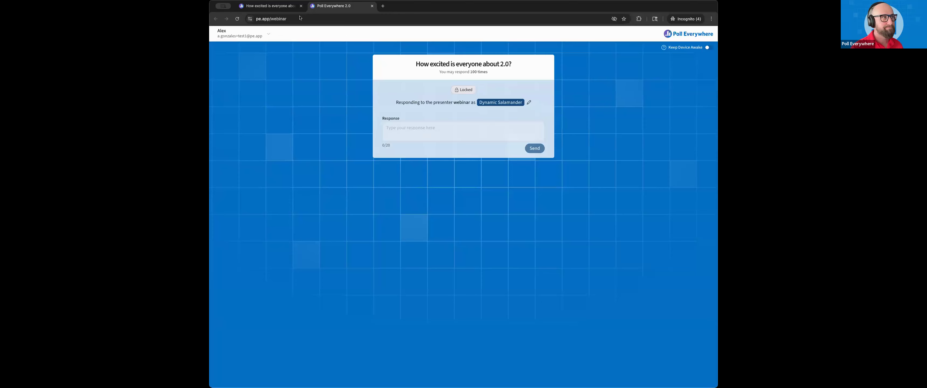
pyautogui.click(270, 6)
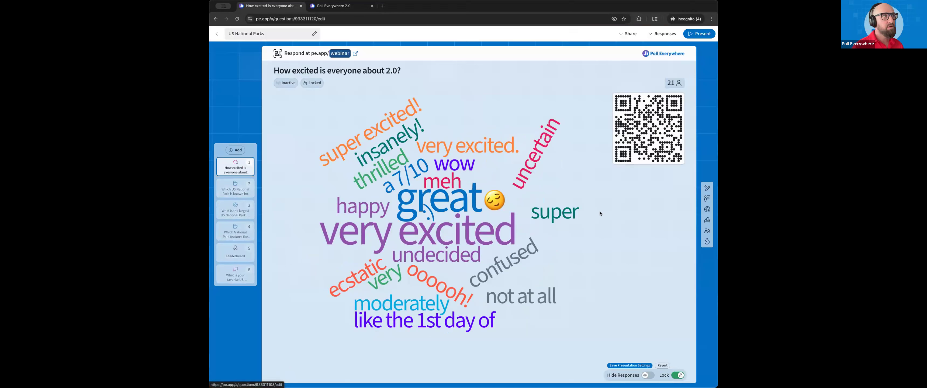
# Look over the visualization types for the word cloud question and apply the Funfetti theme to the poll.
pyautogui.click(707, 199)
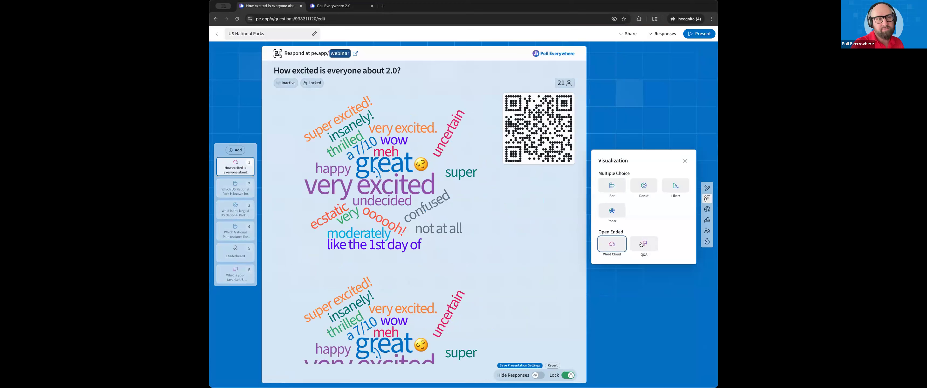
pyautogui.click(707, 210)
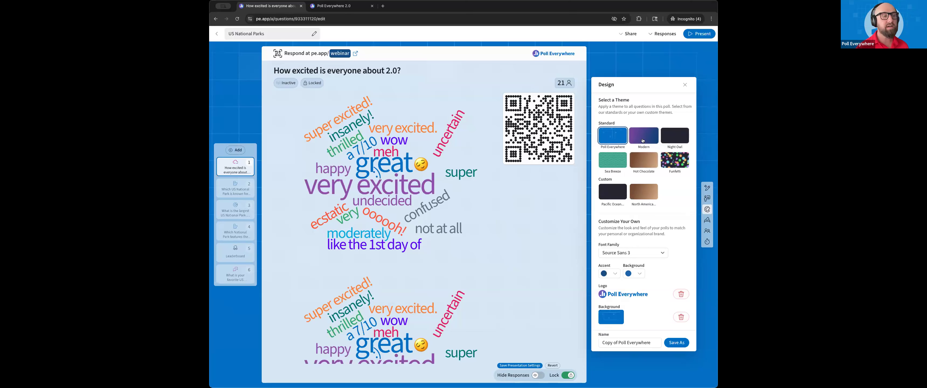
pyautogui.click(670, 163)
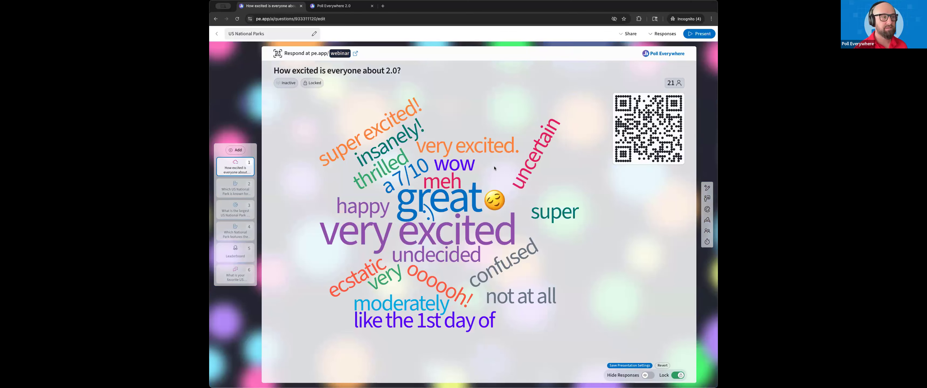
# Try the Minion Pro font family in the theme design while on the word cloud question.
pyautogui.click(707, 209)
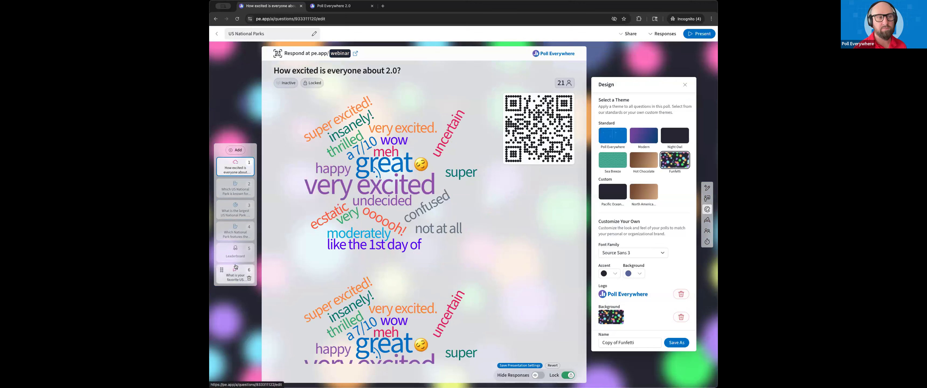
pyautogui.click(662, 253)
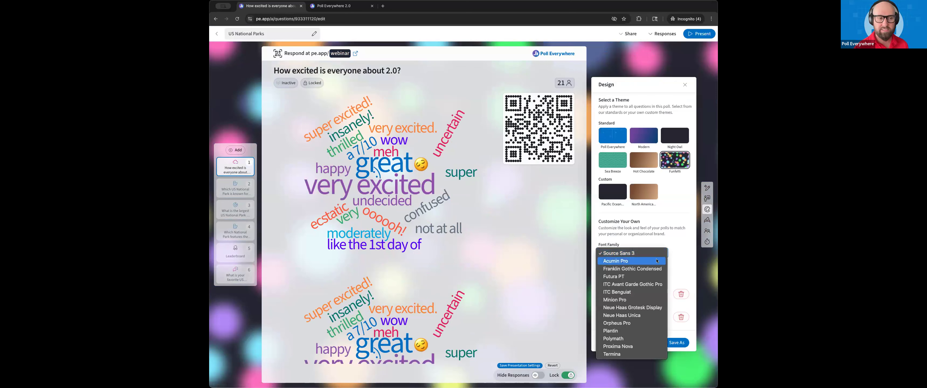
pyautogui.click(618, 300)
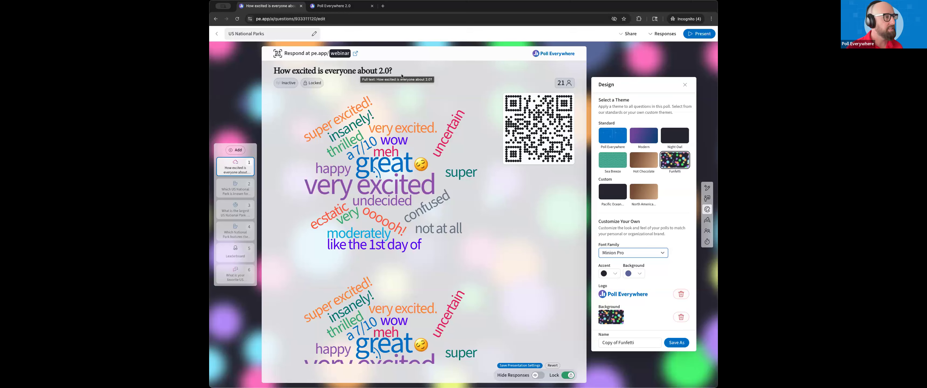
pyautogui.click(231, 186)
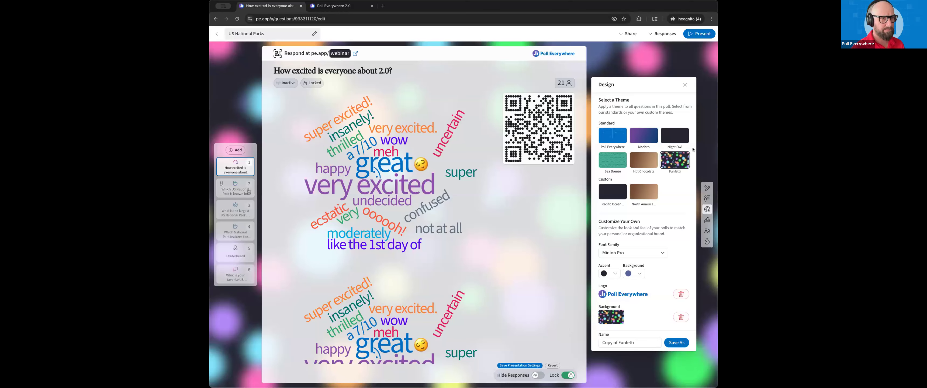
pyautogui.click(685, 86)
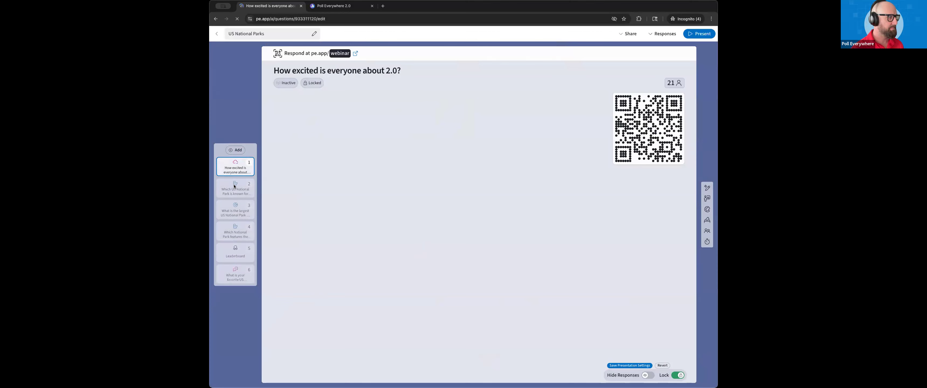
# Open the geysers and hot springs question and set the theme's font family to Minion Pro.
pyautogui.click(235, 190)
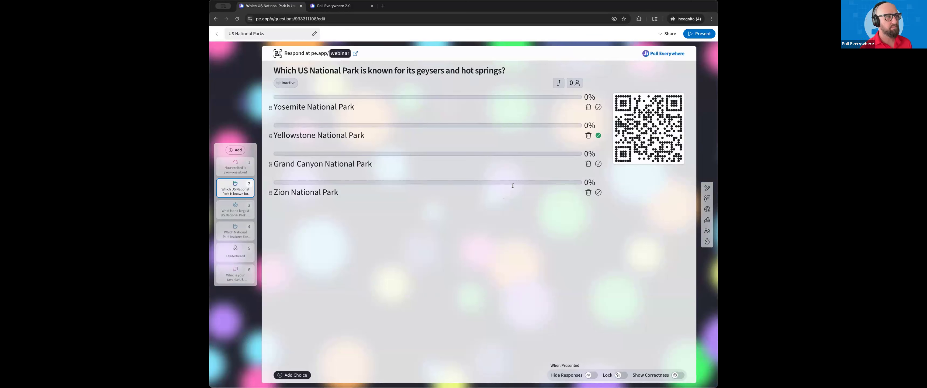
pyautogui.click(707, 209)
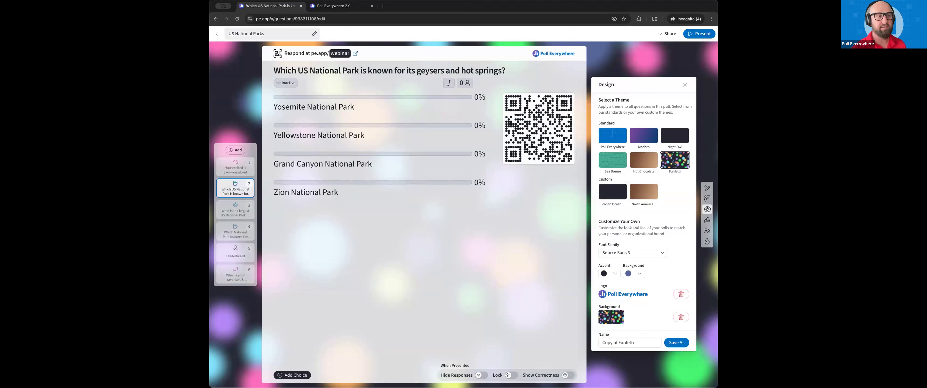
pyautogui.click(654, 252)
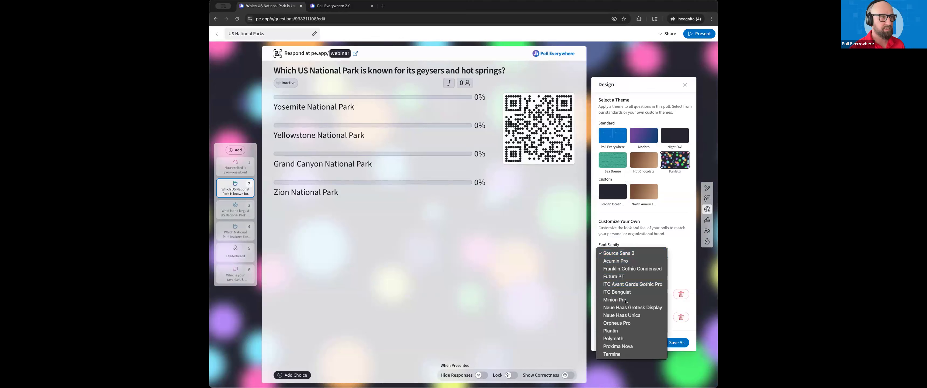
pyautogui.click(626, 300)
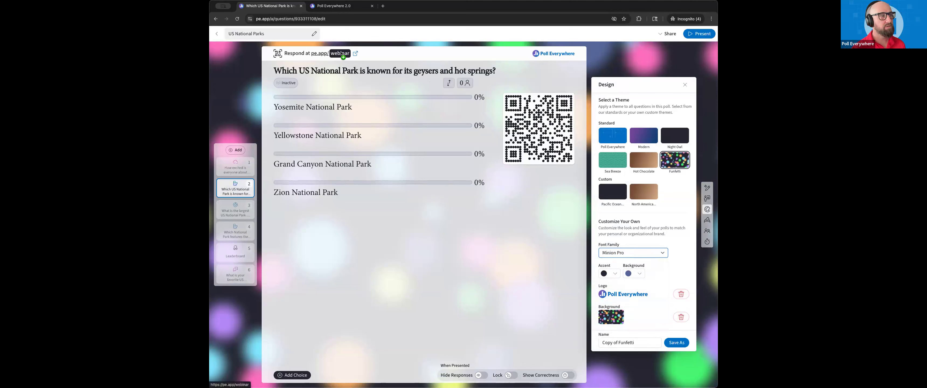
# Set the theme's accent color to bright red (RGB 237, 30, 7).
pyautogui.click(616, 275)
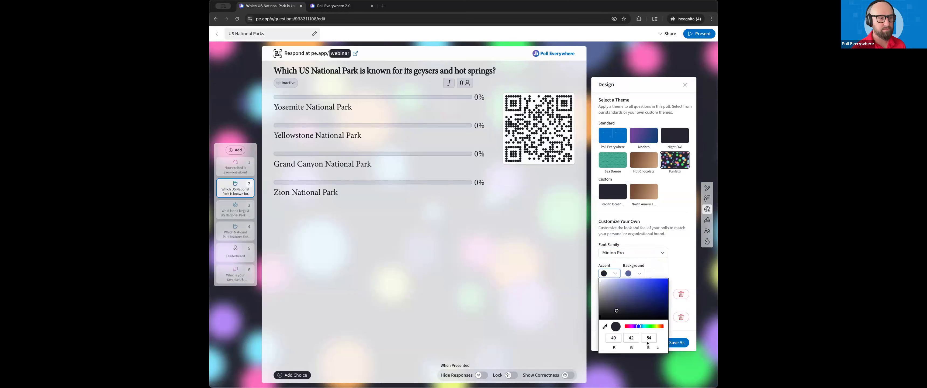
pyautogui.click(661, 326)
pyautogui.click(665, 282)
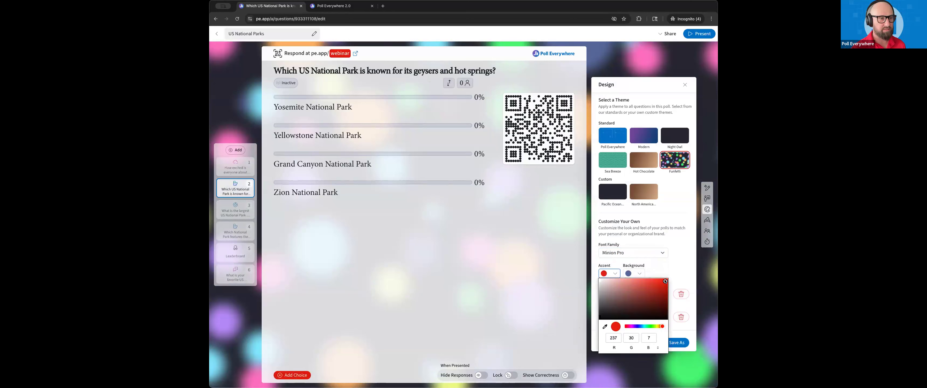
pyautogui.click(664, 264)
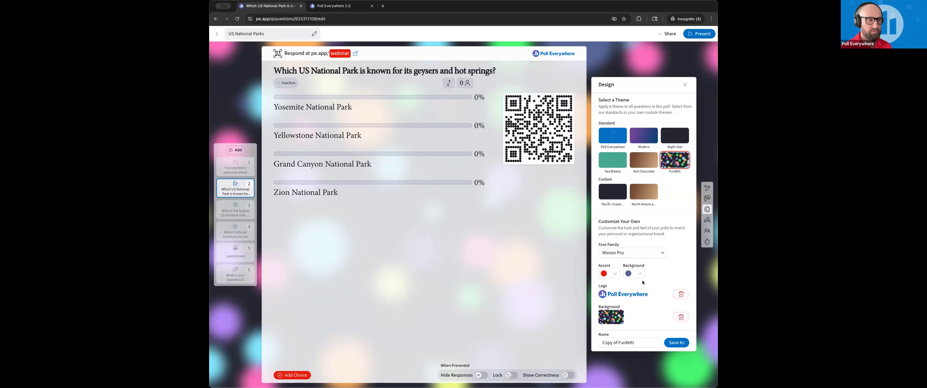
# Change the theme's background color to a muted green.
pyautogui.moveTo(345, 97)
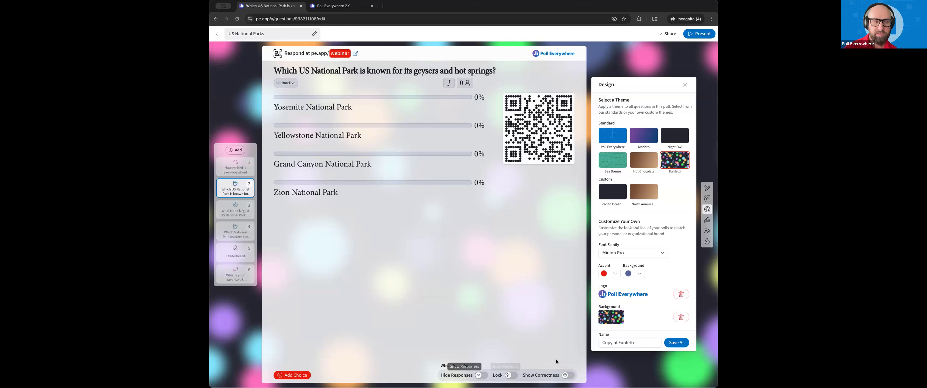
pyautogui.click(634, 273)
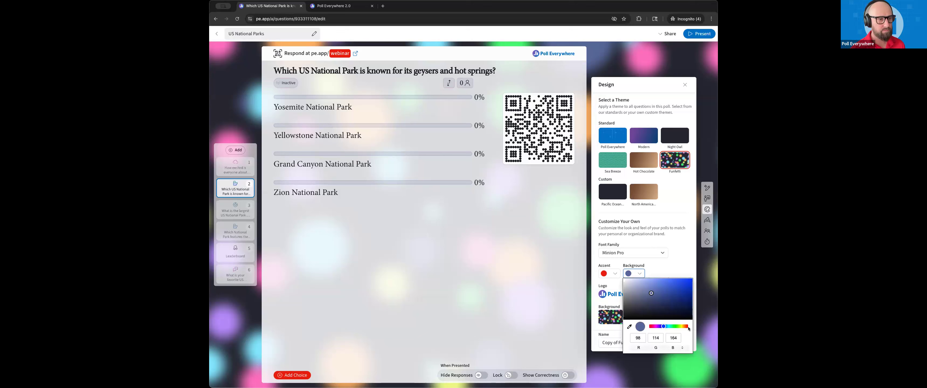
pyautogui.click(675, 326)
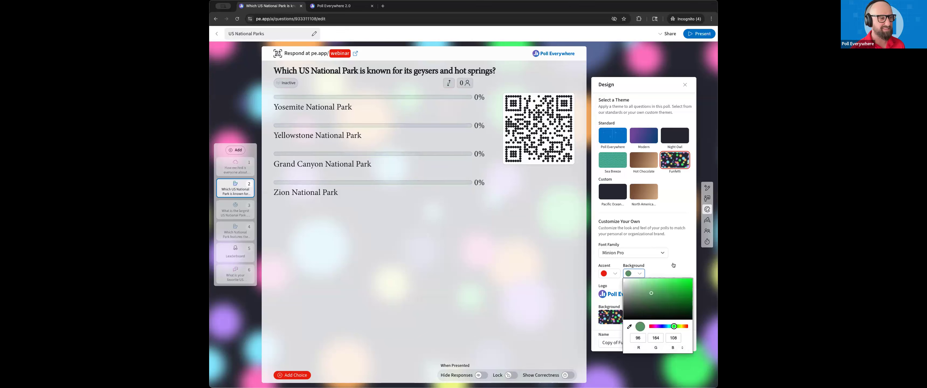
pyautogui.click(673, 260)
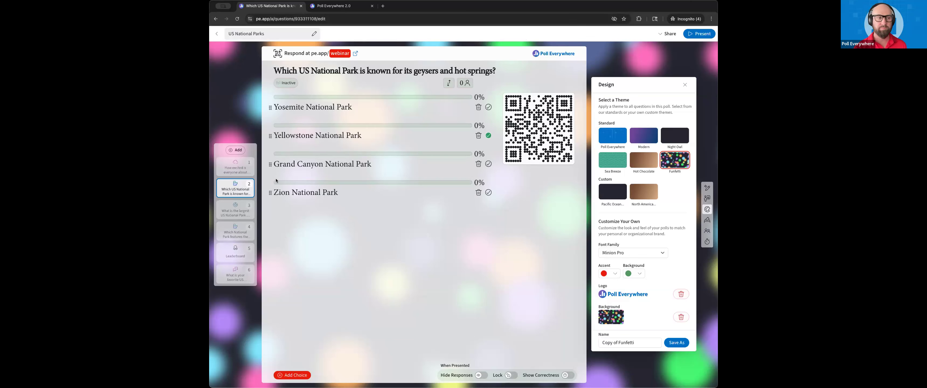
# Save the customized design as a new theme named "US National Parks" and close the design settings.
pyautogui.tripleClick(638, 342)
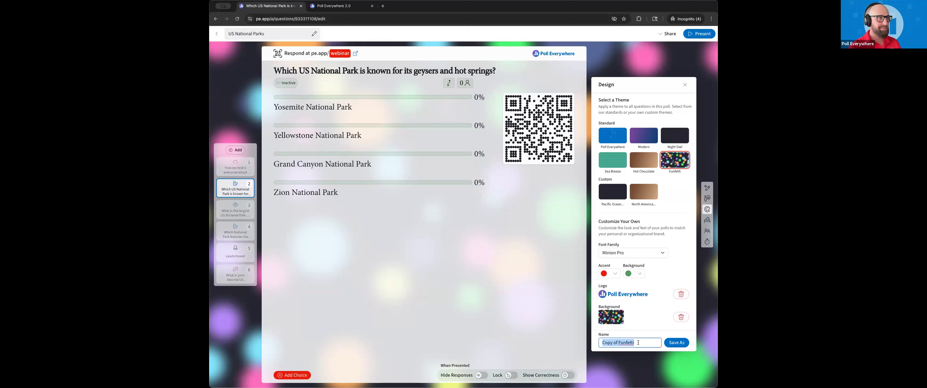
pyautogui.write('US Natin')
pyautogui.press('BackSpace')
pyautogui.write('onal Parks')
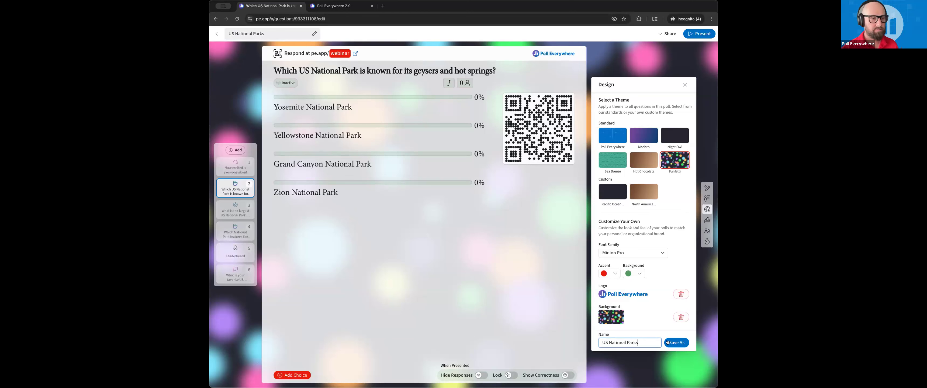
pyautogui.click(675, 342)
pyautogui.click(513, 321)
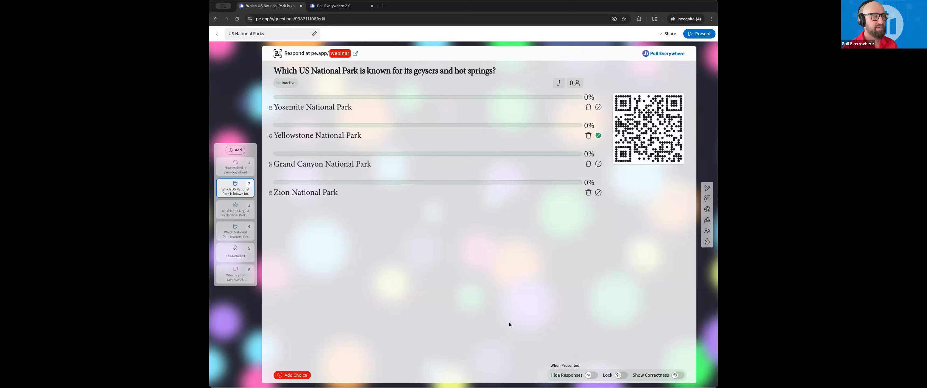
# Check the saved theme among the custom themes and switch the poll back to the standard Poll Everywhere theme.
pyautogui.click(707, 209)
pyautogui.doubleClick(598, 179)
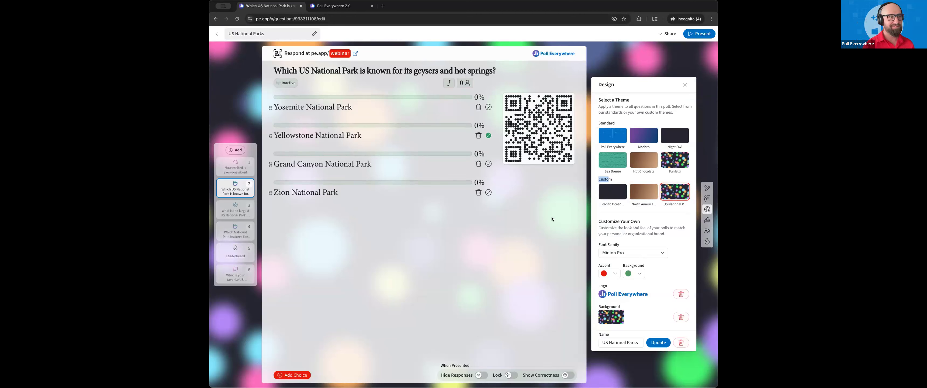
pyautogui.click(607, 136)
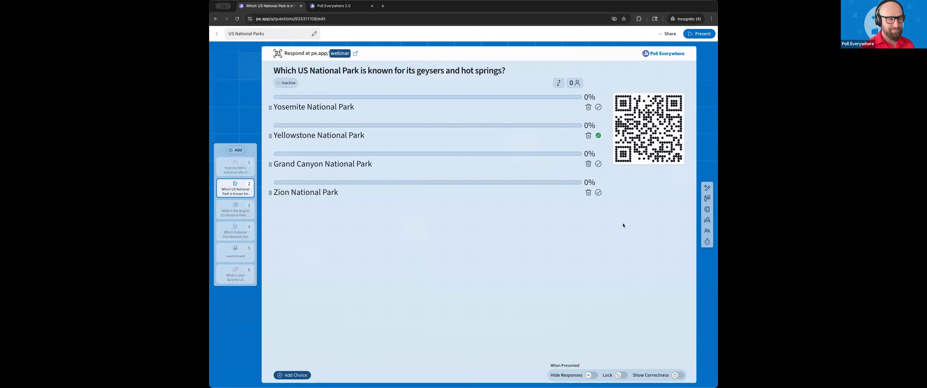
# Look through the response limits and participation restrictions of the geysers question, keeping one vote per choice.
pyautogui.click(706, 219)
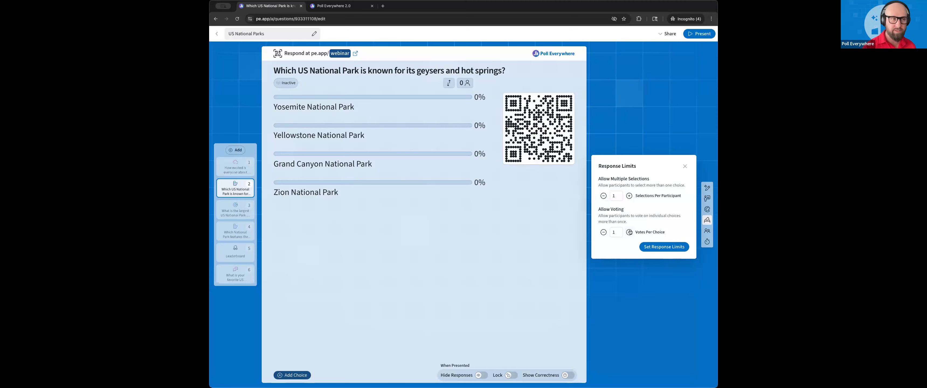
pyautogui.click(603, 232)
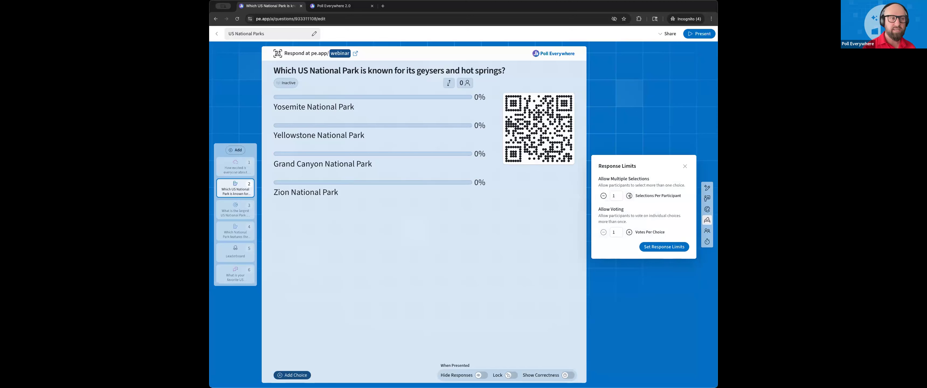
pyautogui.click(685, 166)
pyautogui.click(706, 231)
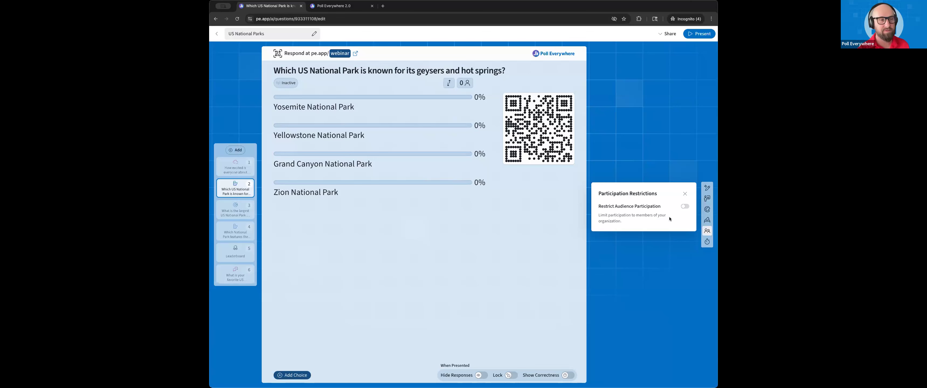
pyautogui.click(684, 194)
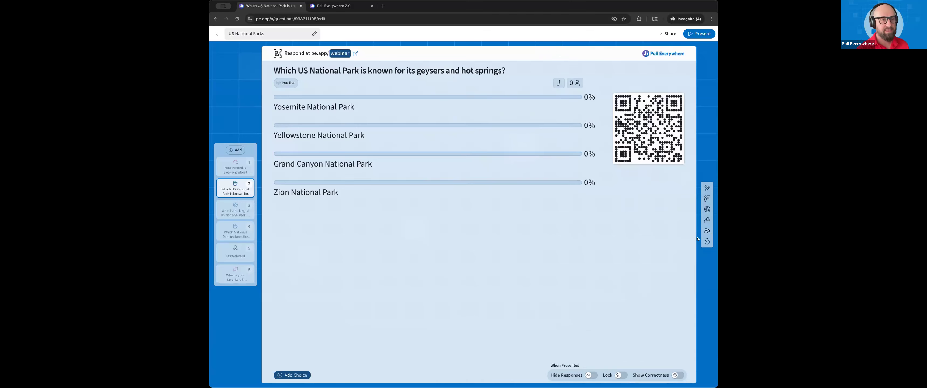
# Try the Auto Reveal timer at 10 seconds on the geysers question and turn it off without saving.
pyautogui.click(706, 242)
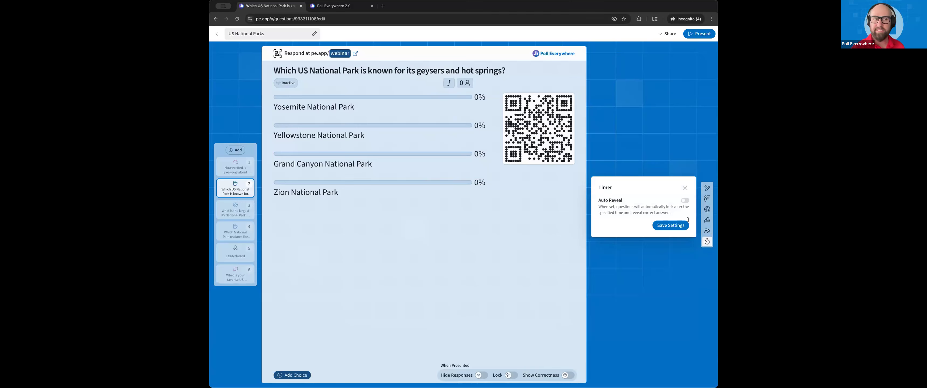
pyautogui.click(685, 200)
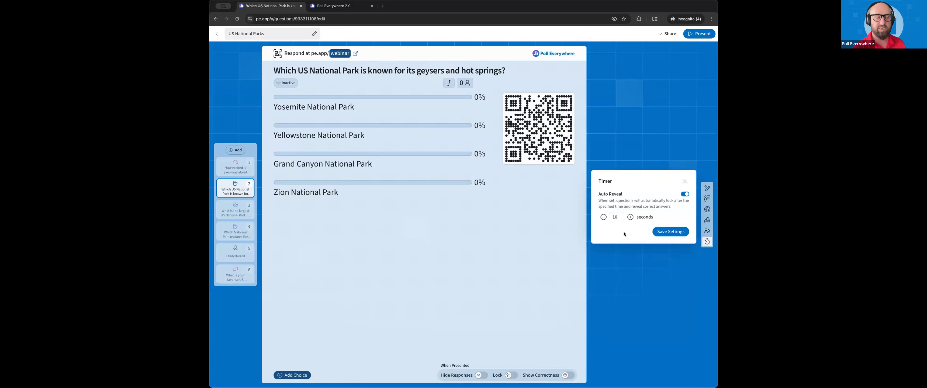
pyautogui.click(603, 217)
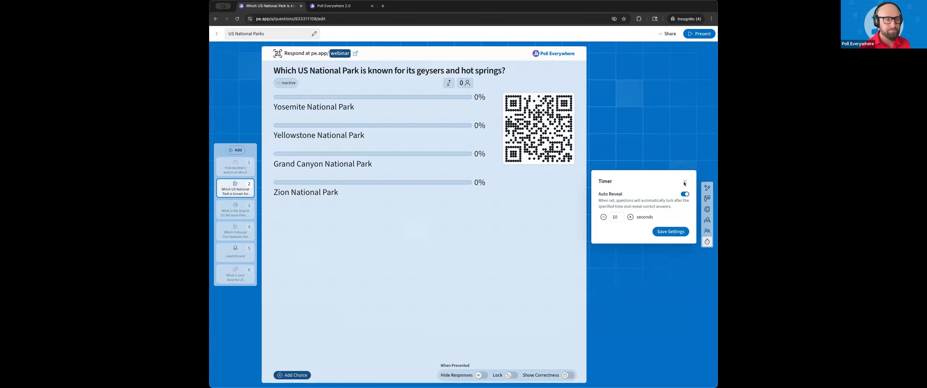
pyautogui.click(685, 195)
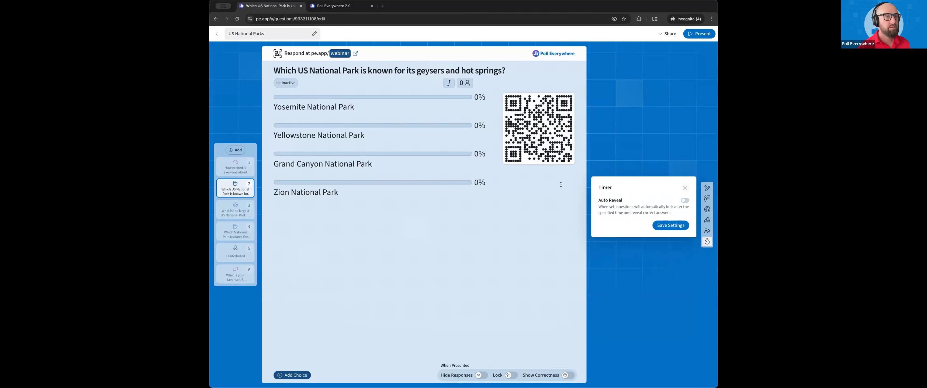
pyautogui.click(685, 188)
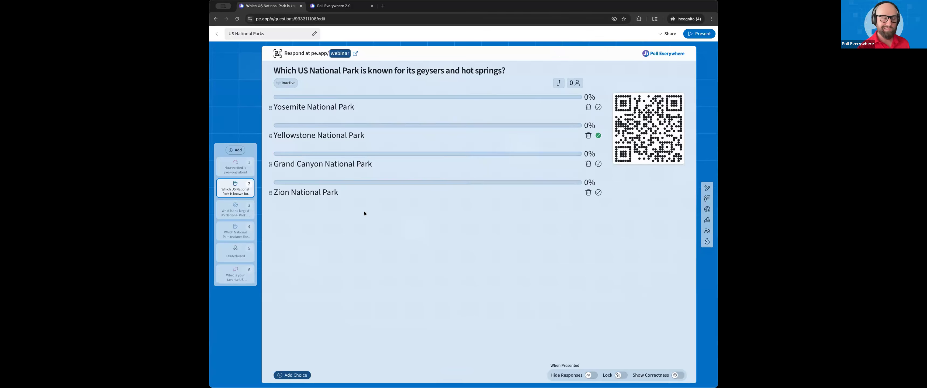
# Present the geysers and hot springs question and hide its responses.
pyautogui.click(699, 33)
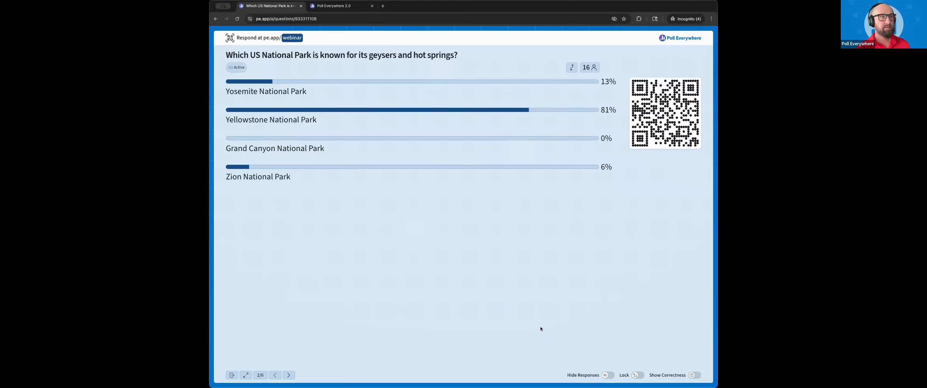
pyautogui.click(609, 376)
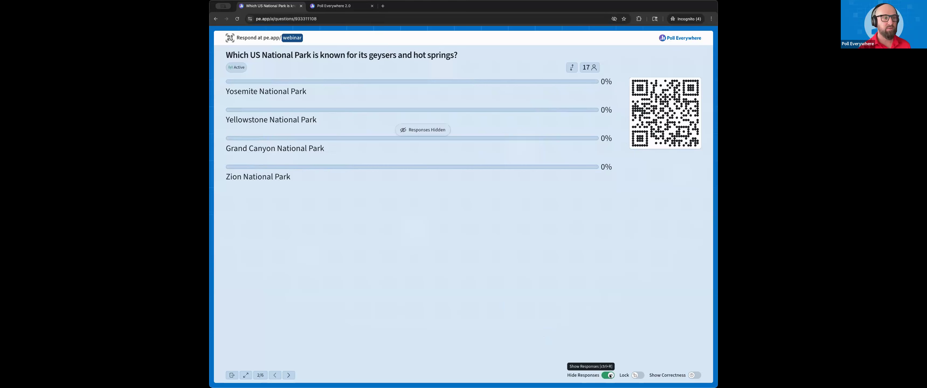
# Reveal the geysers question's responses, lock the question, and check the locked state on the participant page.
pyautogui.click(418, 131)
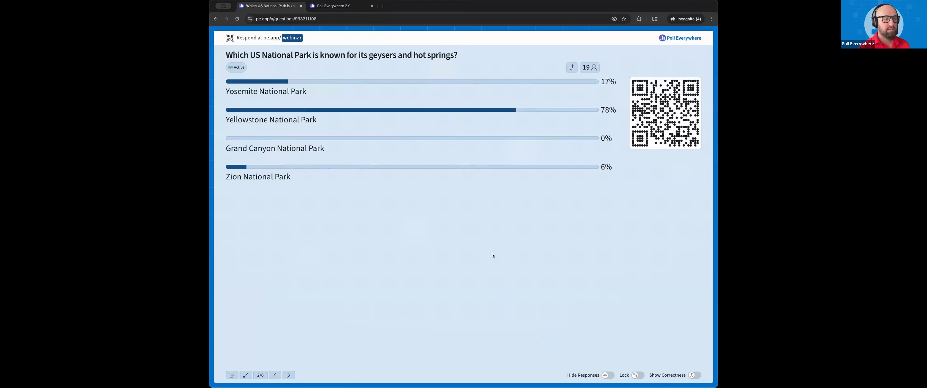
pyautogui.click(639, 376)
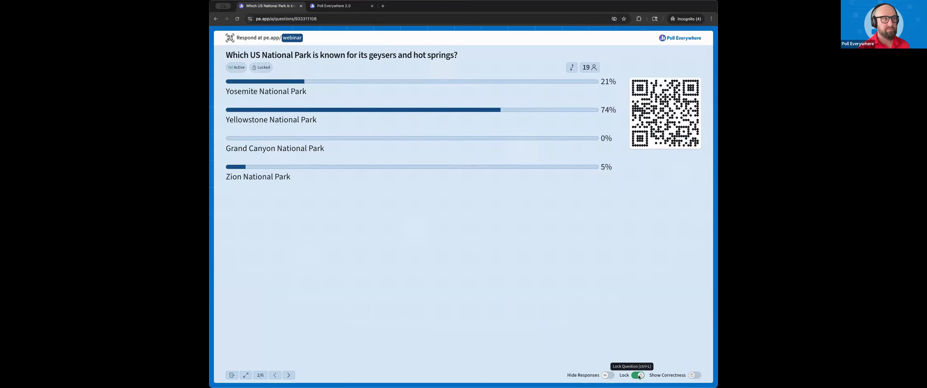
pyautogui.click(334, 6)
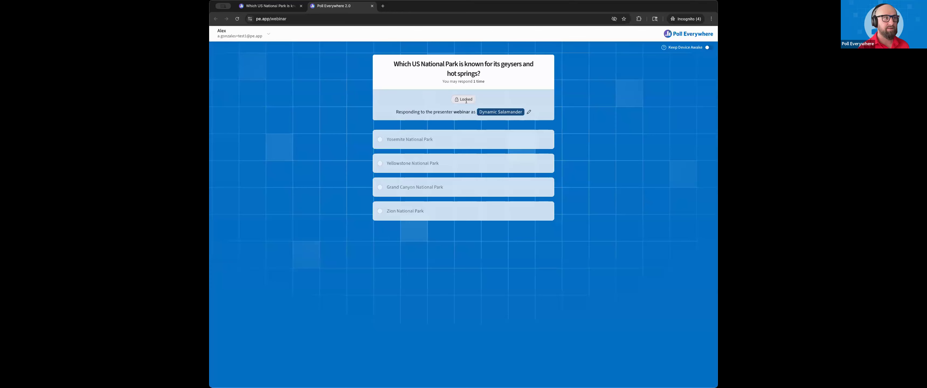
pyautogui.click(270, 6)
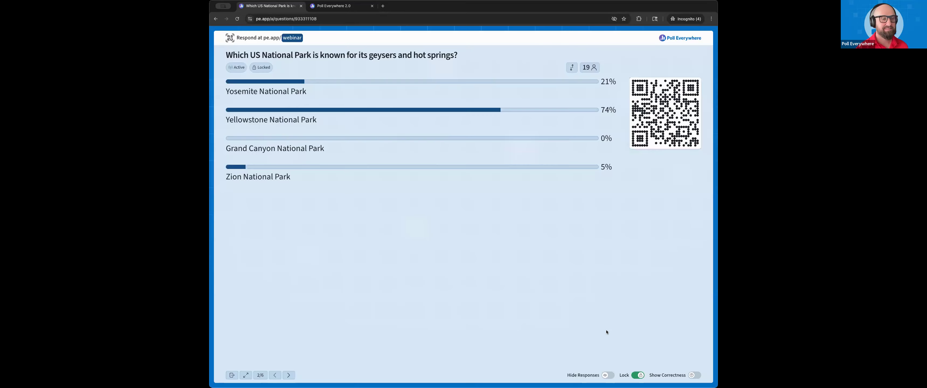
# Show the correct answer on the geysers question and sort its responses by votes.
pyautogui.click(697, 376)
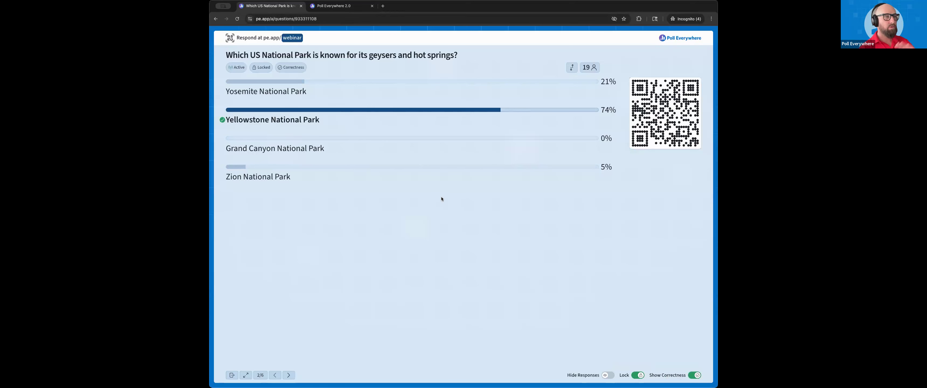
pyautogui.click(570, 68)
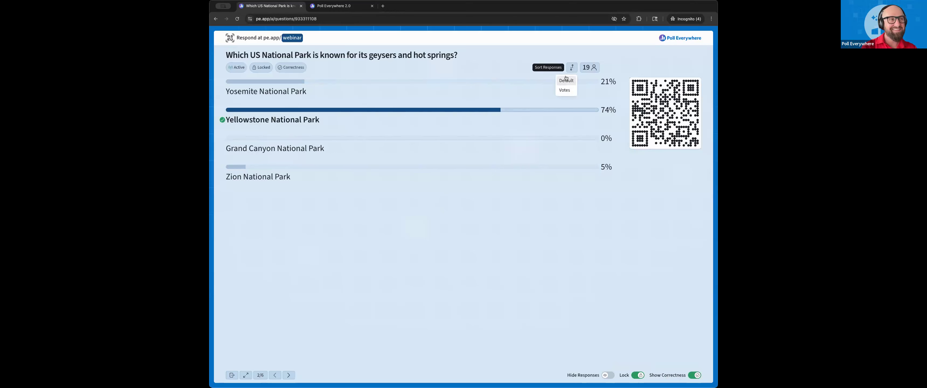
pyautogui.click(563, 91)
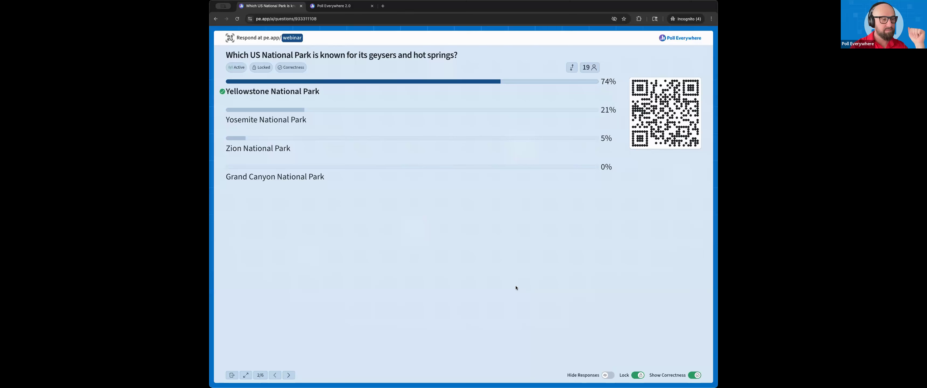
# Advance to the largest park by area question, hide and reveal its responses, and lock it with correctness shown.
pyautogui.click(288, 376)
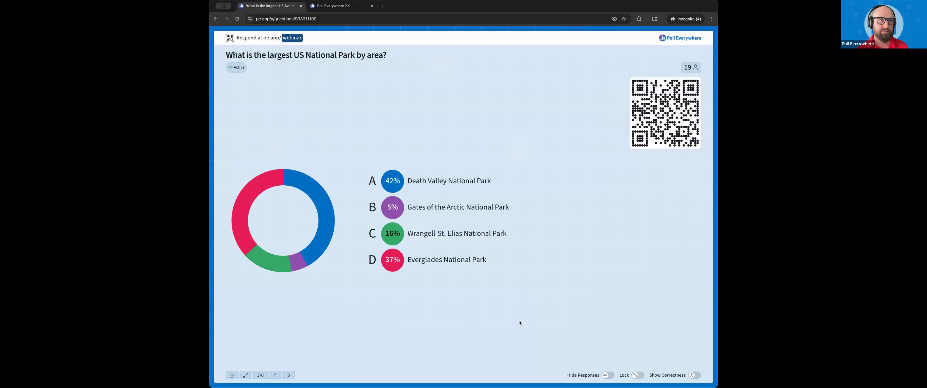
pyautogui.click(609, 376)
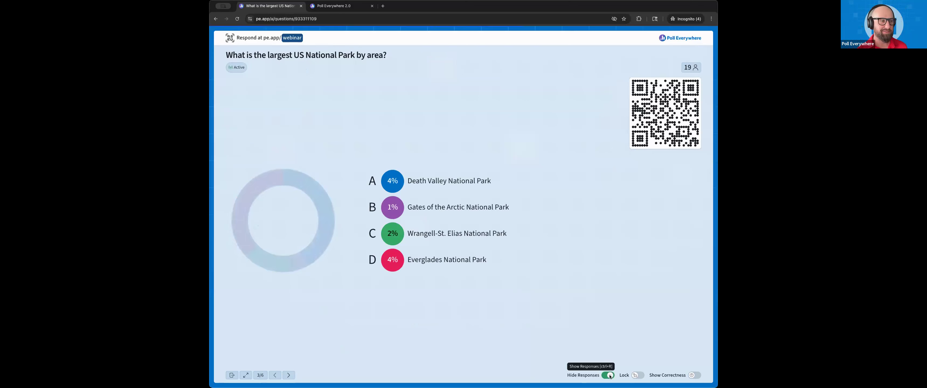
pyautogui.click(277, 223)
pyautogui.click(637, 375)
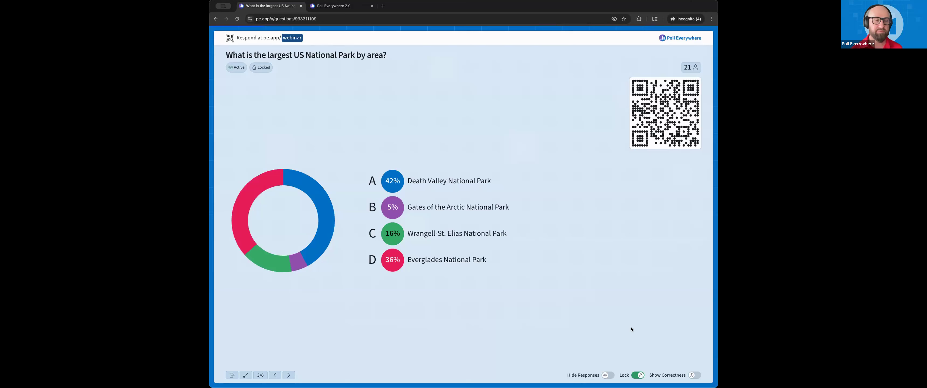
pyautogui.click(695, 375)
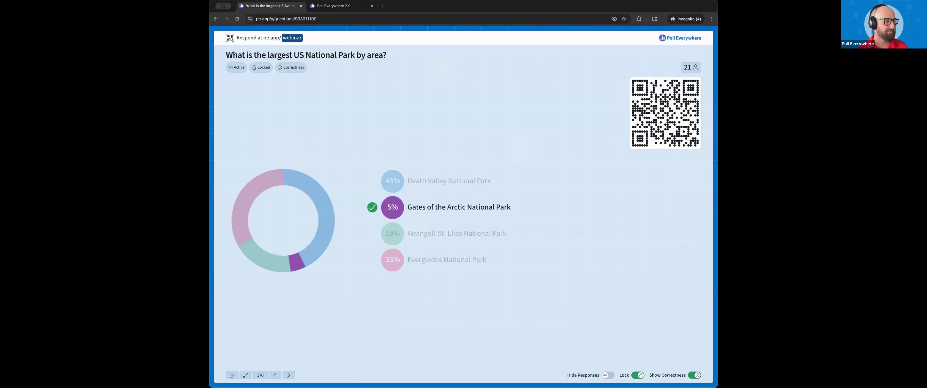
# Advance to the Delicate Arch question, toggle its response visibility, and lock it with correctness shown.
pyautogui.click(290, 375)
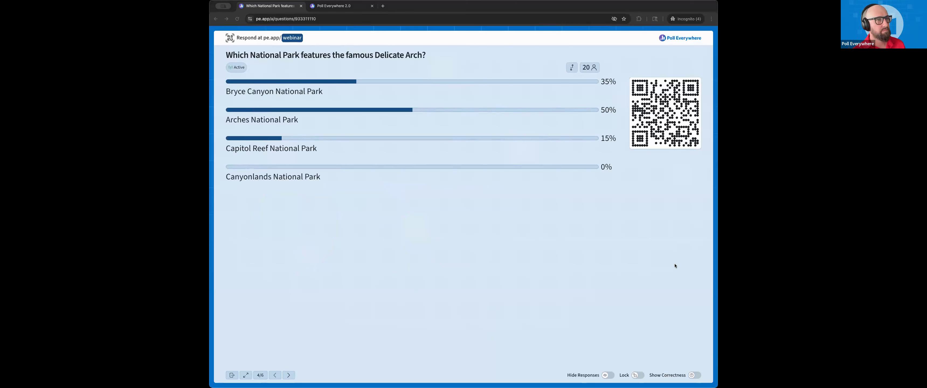
pyautogui.click(610, 376)
pyautogui.click(639, 376)
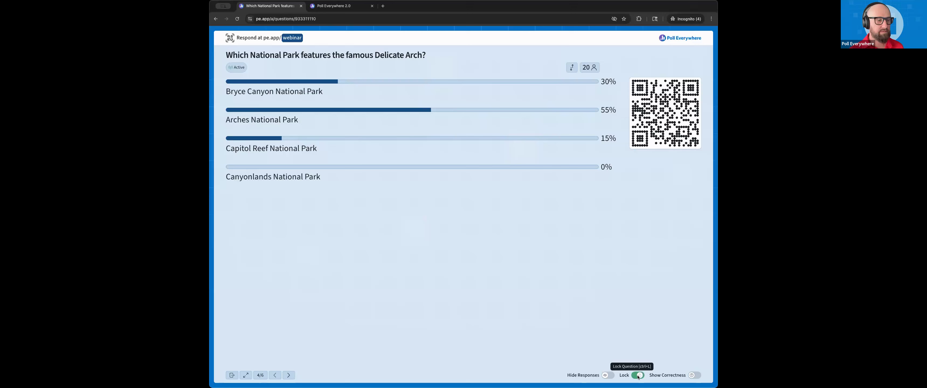
pyautogui.click(608, 375)
pyautogui.click(608, 375)
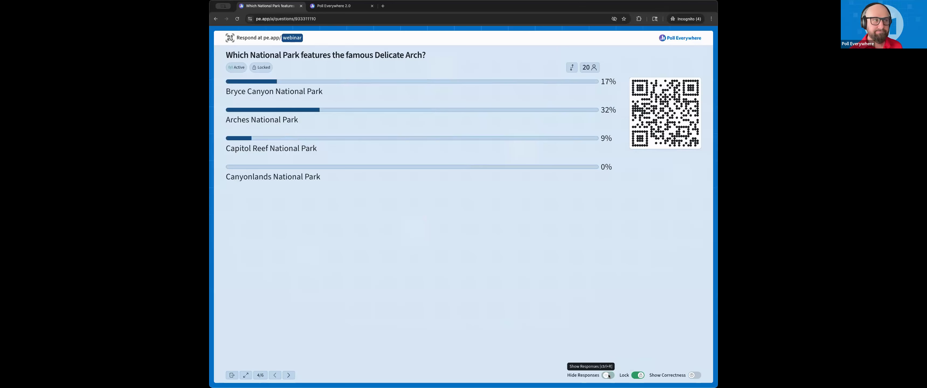
pyautogui.click(696, 376)
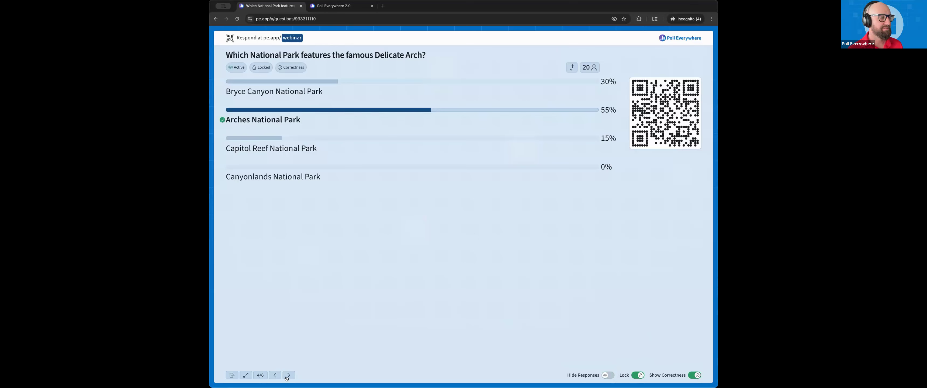
# Advance past the leaderboard to the favorite park question and submit "Rocky Mountain National Park" from the participant page.
pyautogui.press('Right')
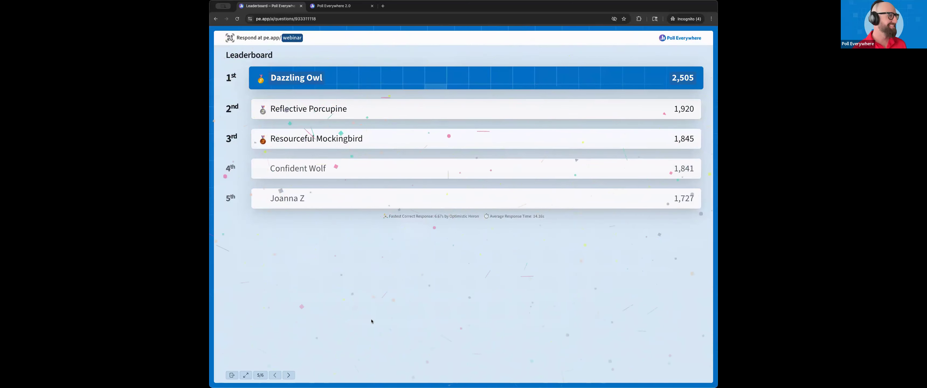
pyautogui.click(289, 375)
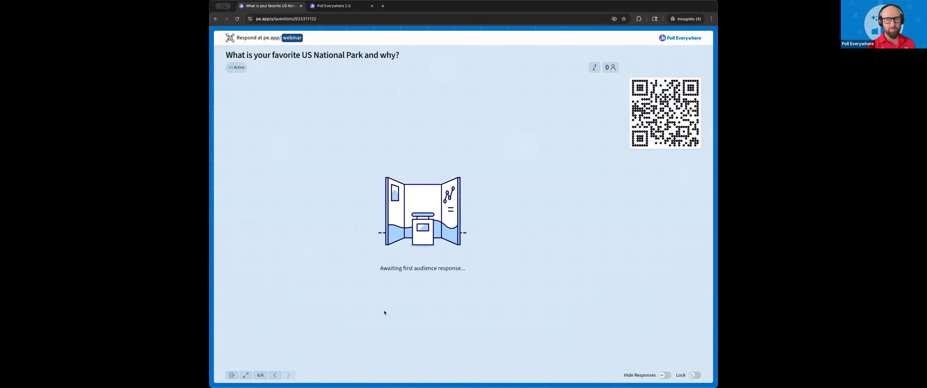
pyautogui.click(345, 6)
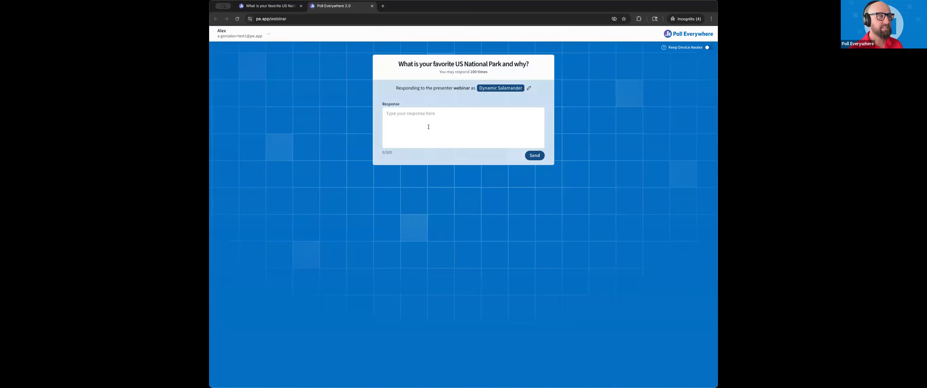
pyautogui.click(430, 118)
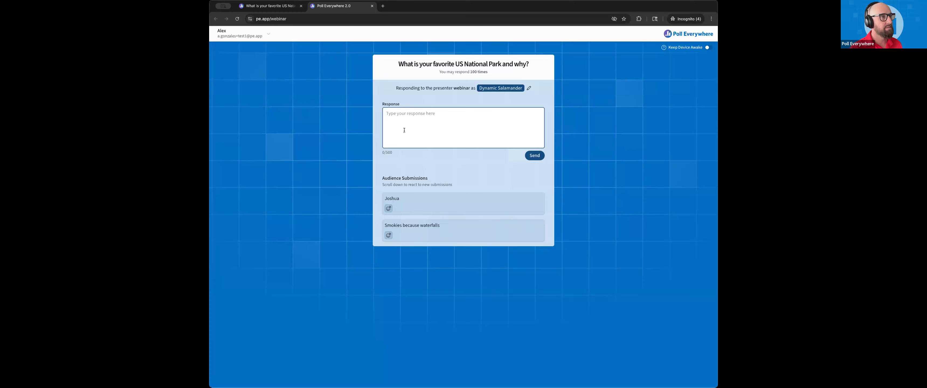
pyautogui.write('Rocky Mon')
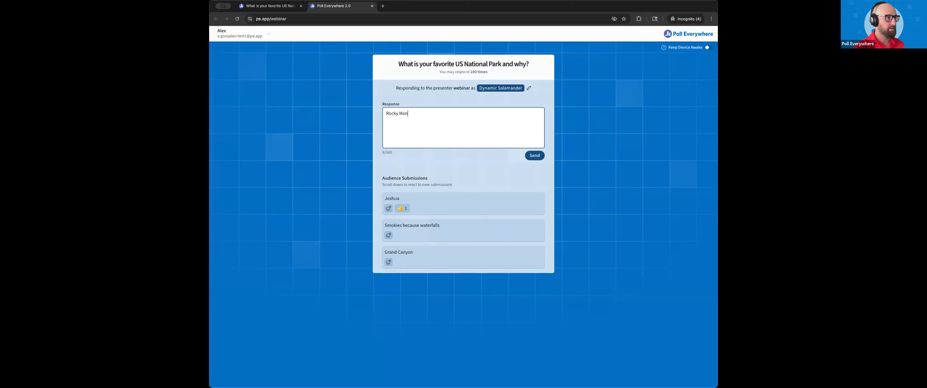
pyautogui.write('untain National Park')
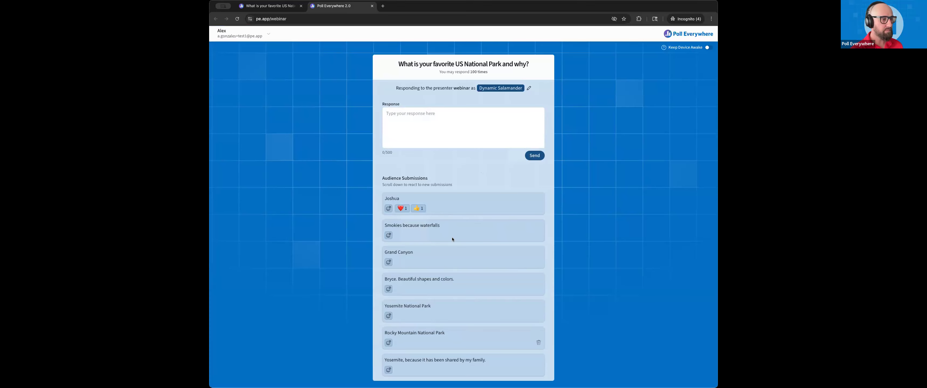
# Check the submitted answers in the presentation and look at the reaction choices for "Yosemite National Park" on the participant page.
pyautogui.click(273, 6)
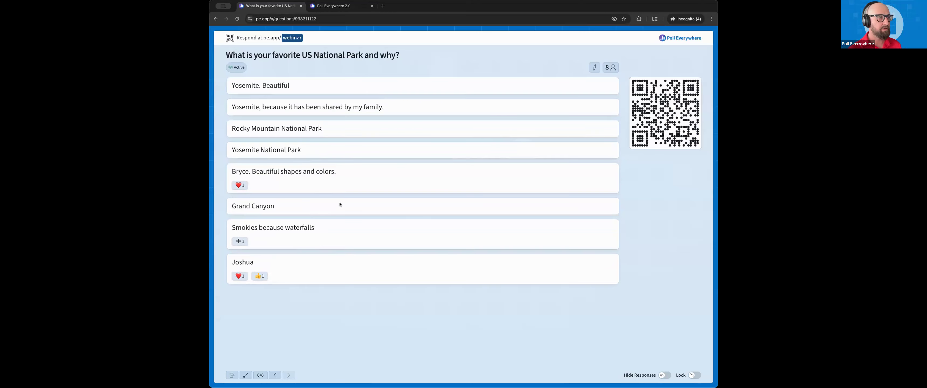
pyautogui.click(338, 6)
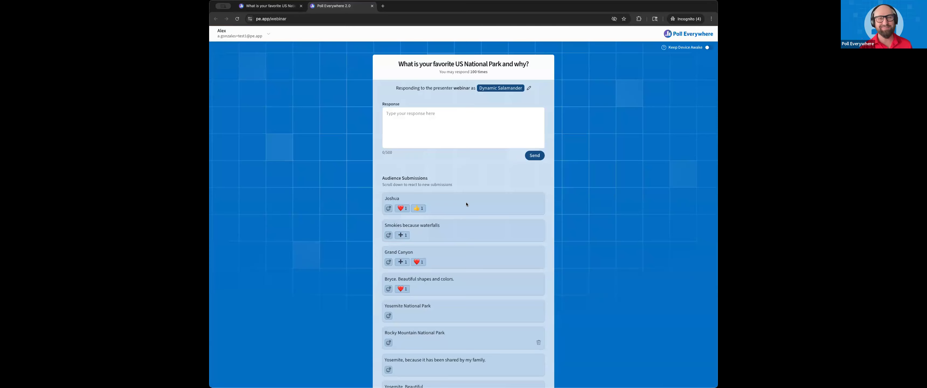
pyautogui.scroll(-1, 465, 202)
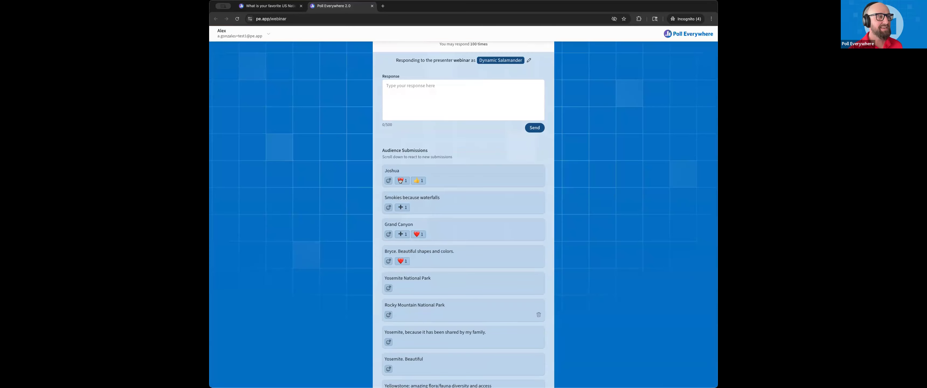
pyautogui.click(389, 288)
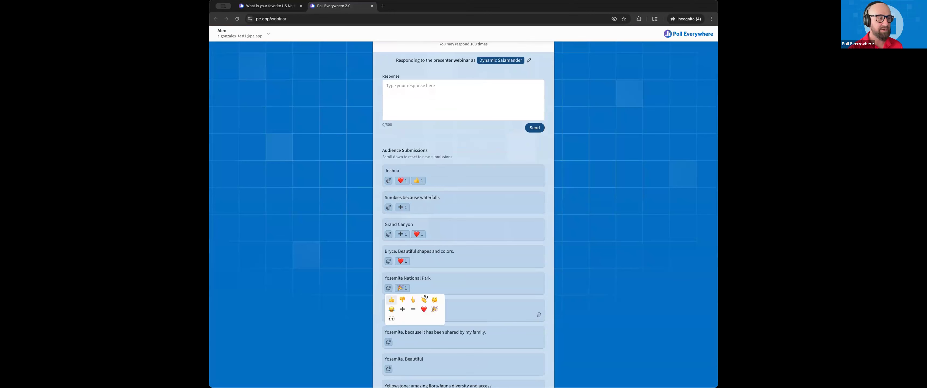
pyautogui.click(308, 291)
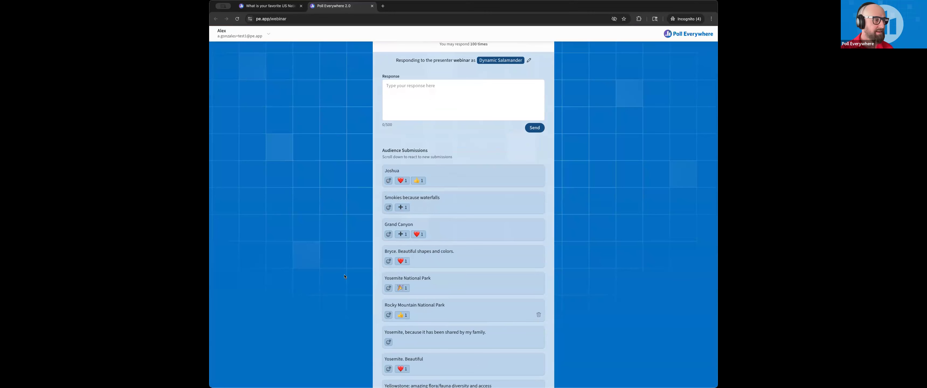
# Add a heart reaction to the "Rocky Mountain National Park" submission.
pyautogui.scroll(-3, 308, 291)
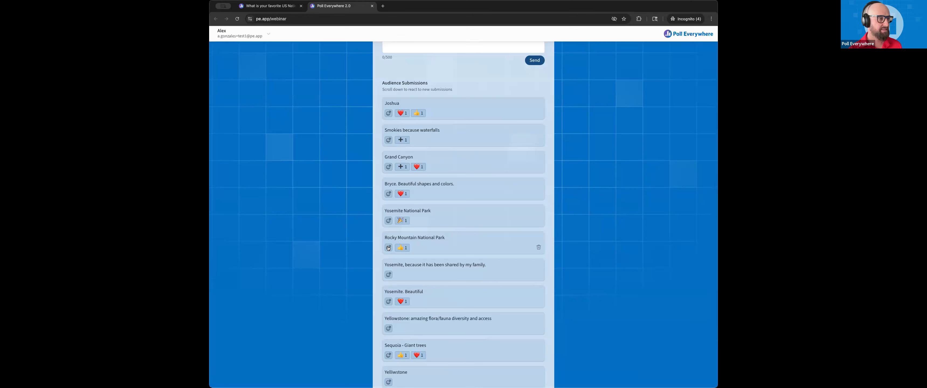
pyautogui.click(389, 247)
pyautogui.click(423, 268)
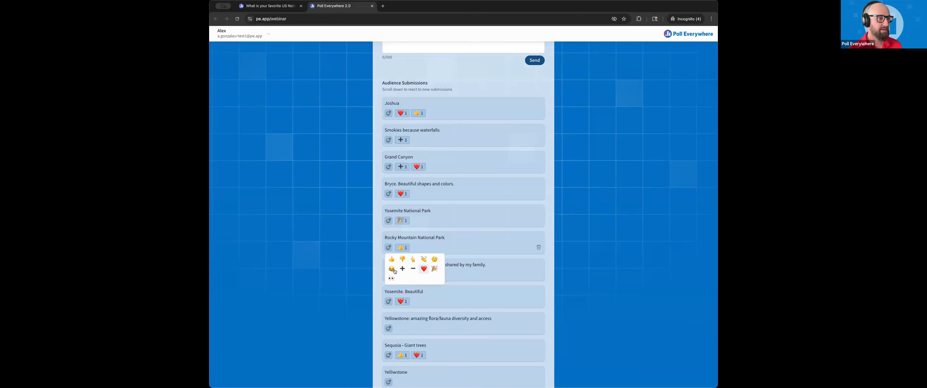
pyautogui.click(351, 268)
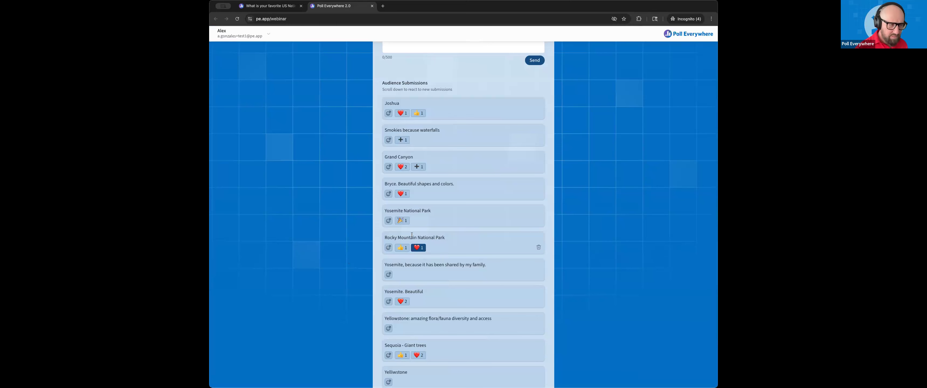
# Look through the other audience submissions and the reaction choices for "Yosemite, because it has been shared by my family.".
pyautogui.scroll(-5, 425, 285)
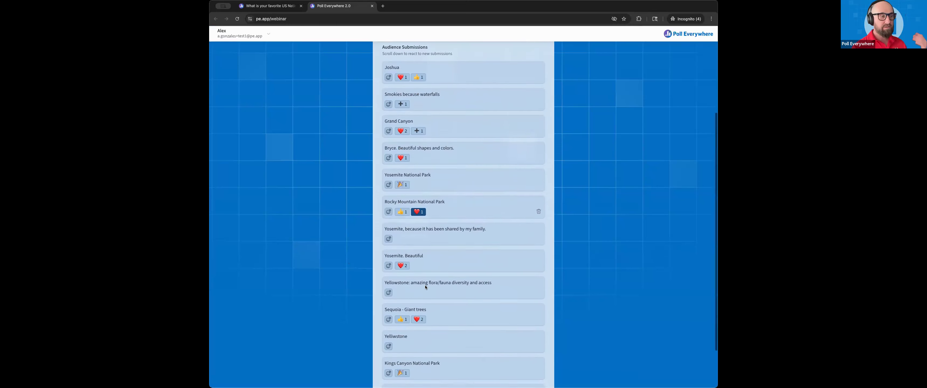
pyautogui.click(388, 184)
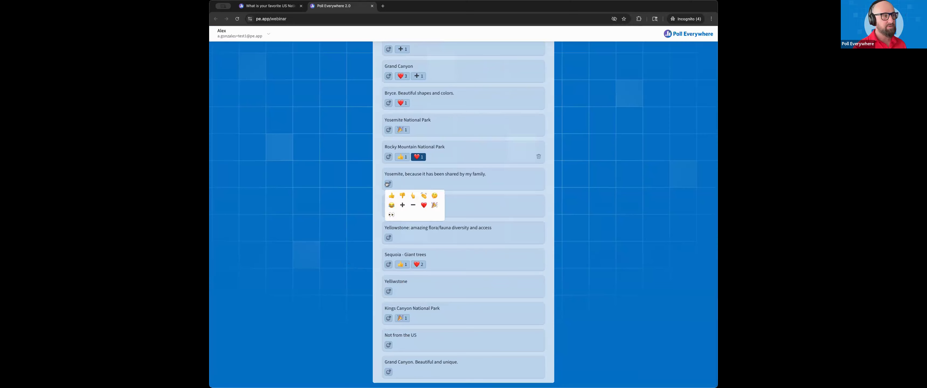
pyautogui.click(363, 179)
pyautogui.scroll(10, 363, 179)
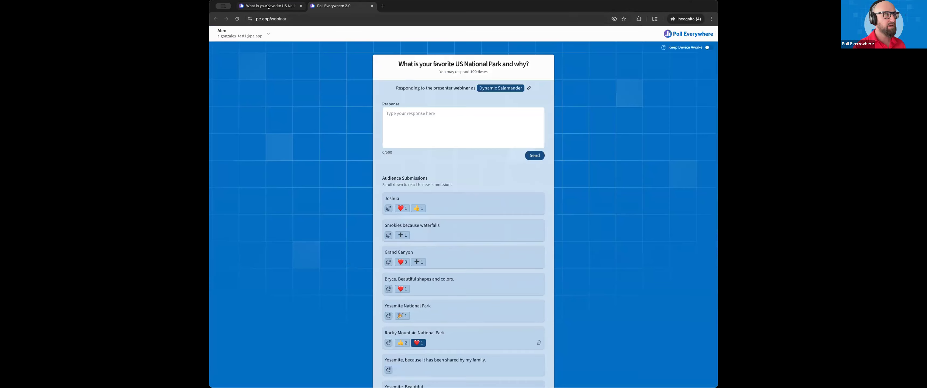
# Return to the presentation and review the favorite park responses with their reactions.
pyautogui.click(267, 6)
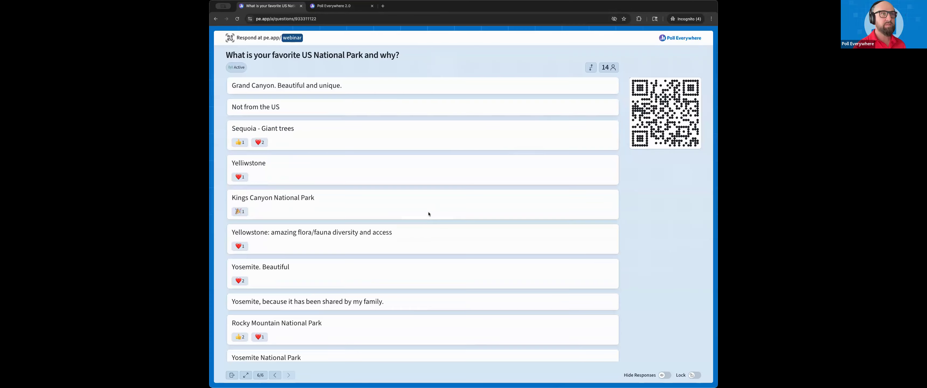
pyautogui.scroll(-5, 428, 214)
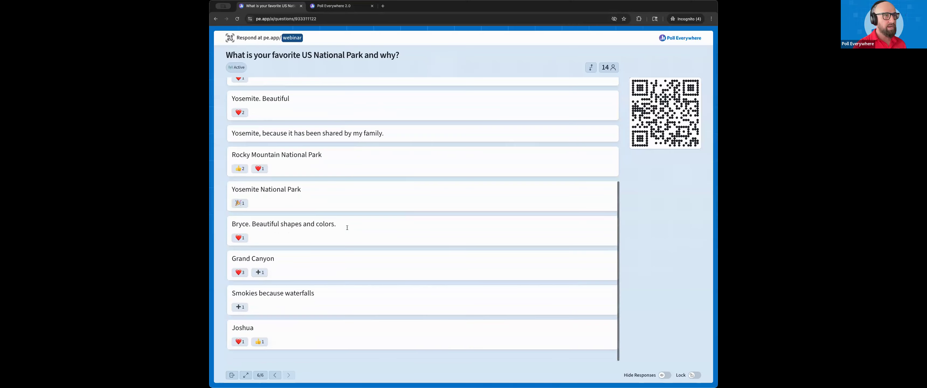
pyautogui.scroll(5, 346, 229)
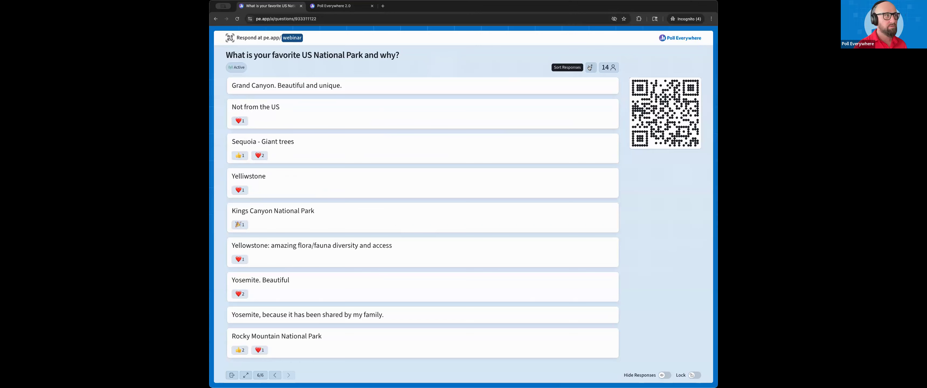
# Sort the favorite park responses by number of reactions and review the reordered list.
pyautogui.click(590, 68)
pyautogui.click(589, 68)
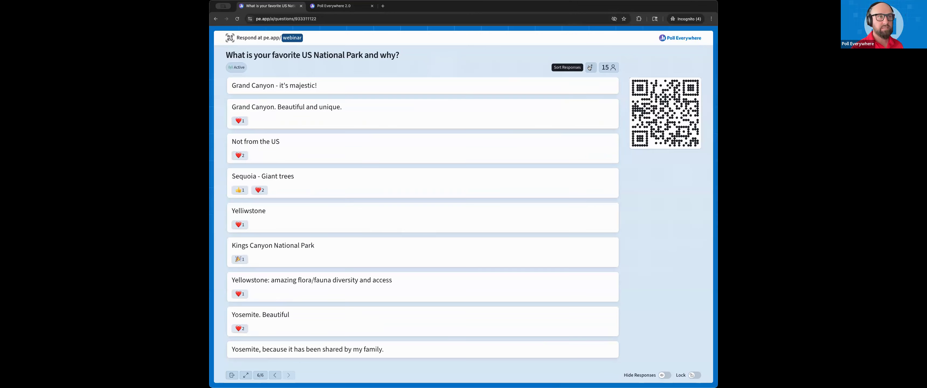
pyautogui.click(592, 68)
pyautogui.click(581, 88)
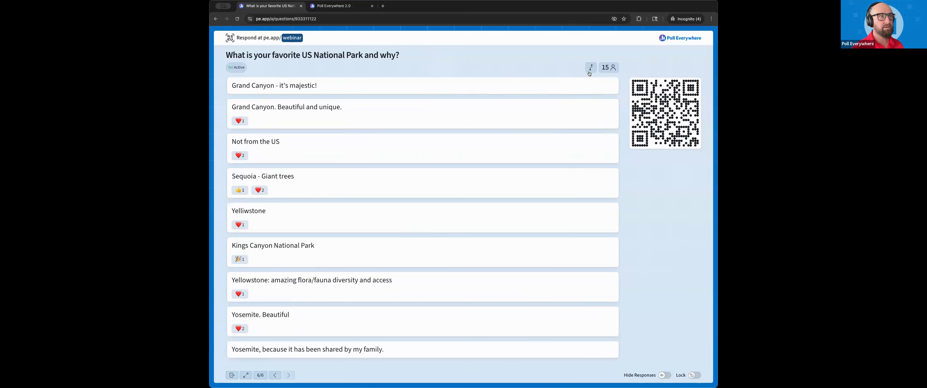
pyautogui.click(590, 68)
pyautogui.click(580, 91)
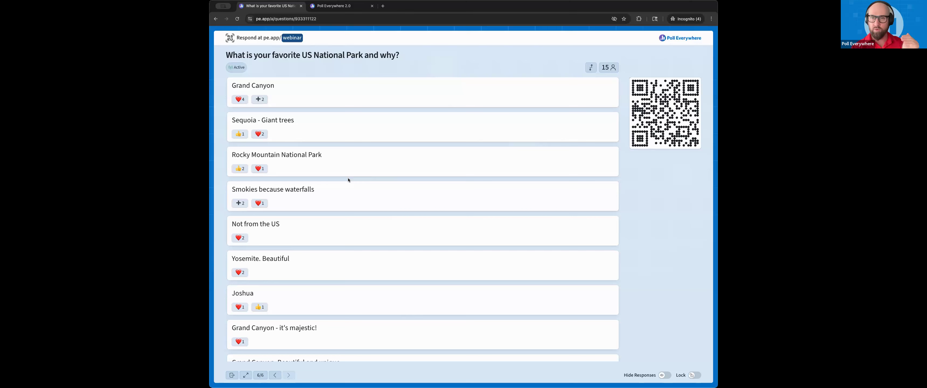
pyautogui.scroll(-5, 355, 179)
pyautogui.scroll(6, 355, 178)
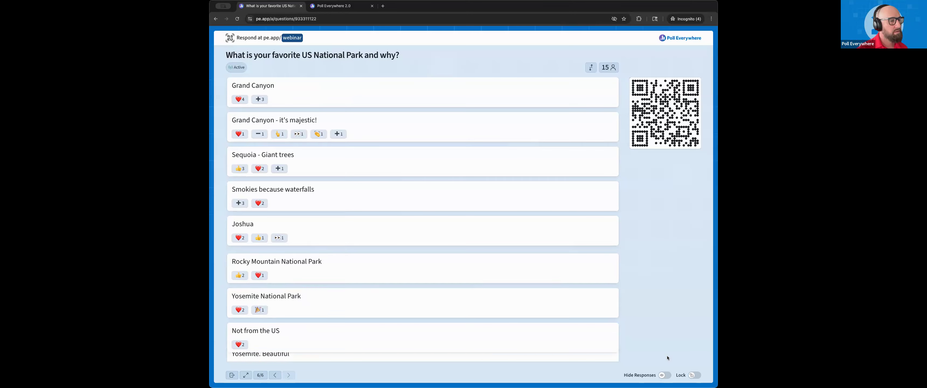
# Lock the favorite park question and check how it appears on the participant page.
pyautogui.scroll(-10, 490, 223)
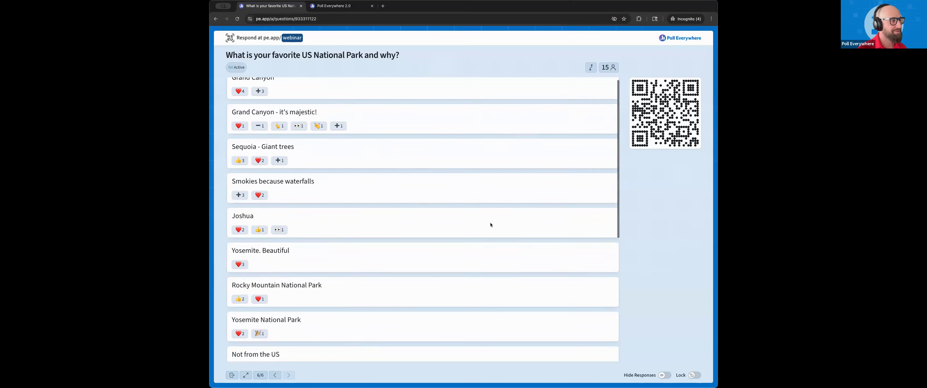
pyautogui.scroll(10, 519, 247)
pyautogui.click(694, 376)
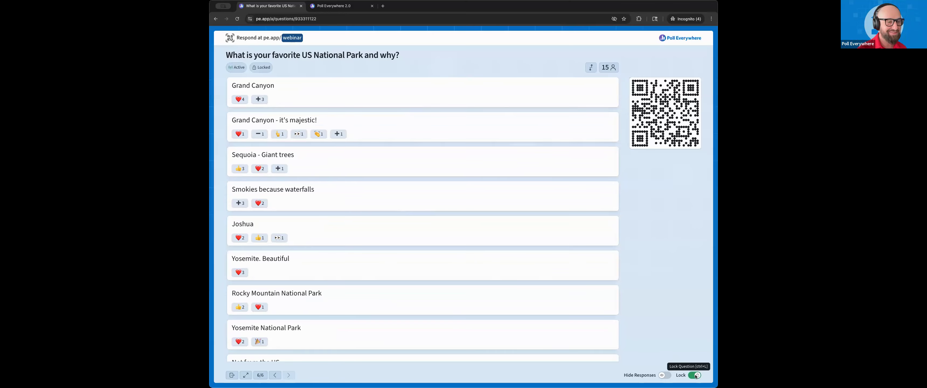
pyautogui.hotkey('ctrl', 'Tab')
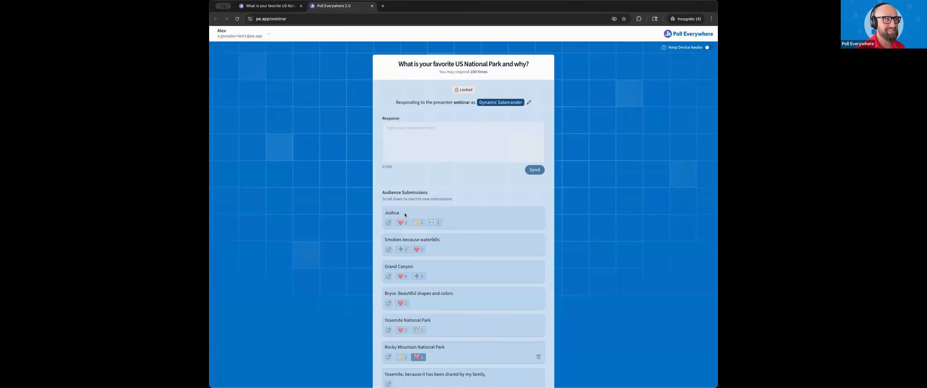
pyautogui.hotkey('ctrl', 'Tab')
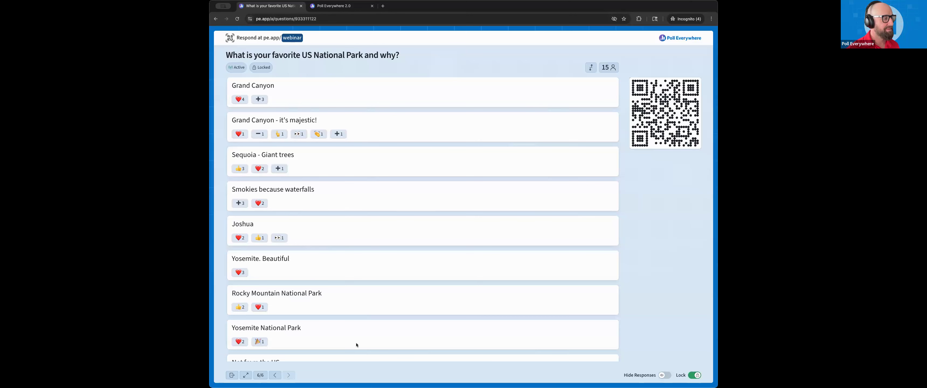
# Exit the presentation and examine the US National Parks poll's sharing options and permission levels for individuals and the organization.
pyautogui.click(232, 375)
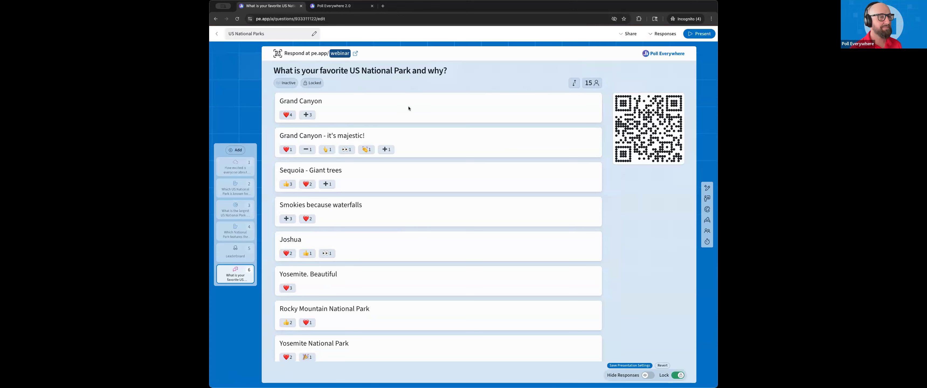
pyautogui.click(621, 35)
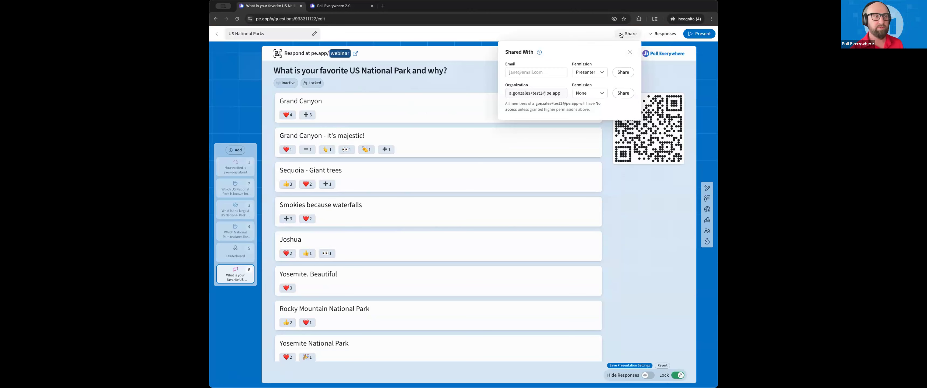
pyautogui.doubleClick(521, 85)
pyautogui.click(528, 85)
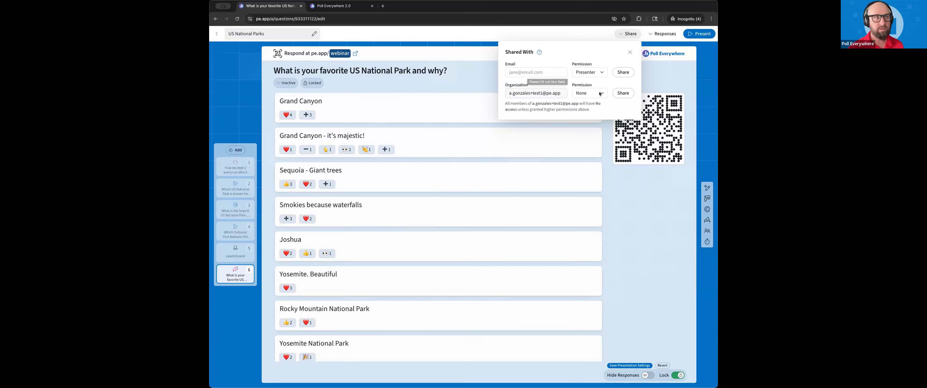
pyautogui.click(585, 93)
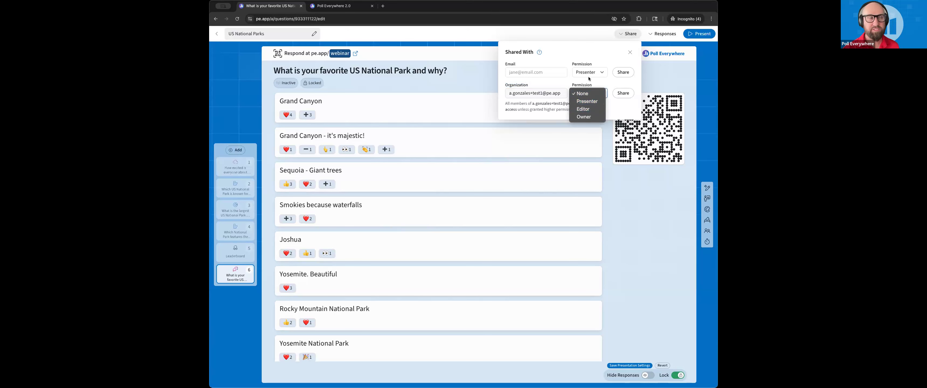
pyautogui.click(598, 72)
pyautogui.click(596, 73)
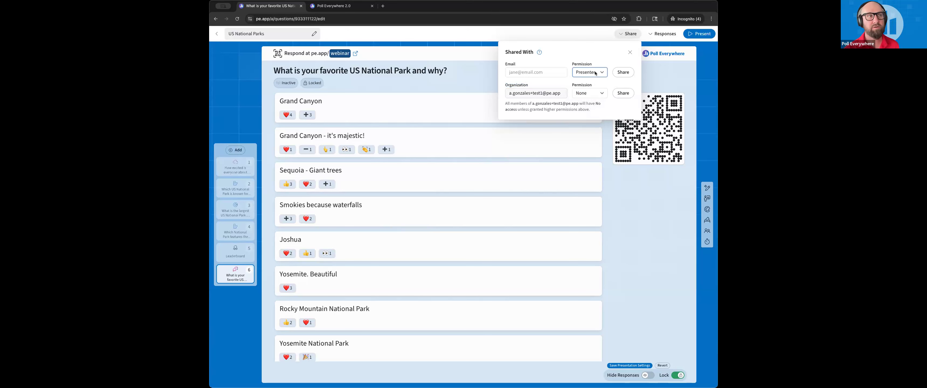
pyautogui.click(629, 53)
pyautogui.click(628, 54)
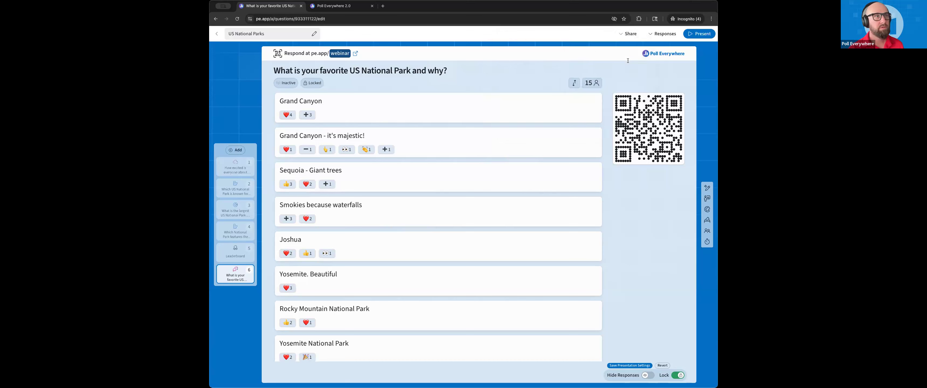
# Look at the options for archiving or deleting the question's responses and return to the list of polls.
pyautogui.click(656, 34)
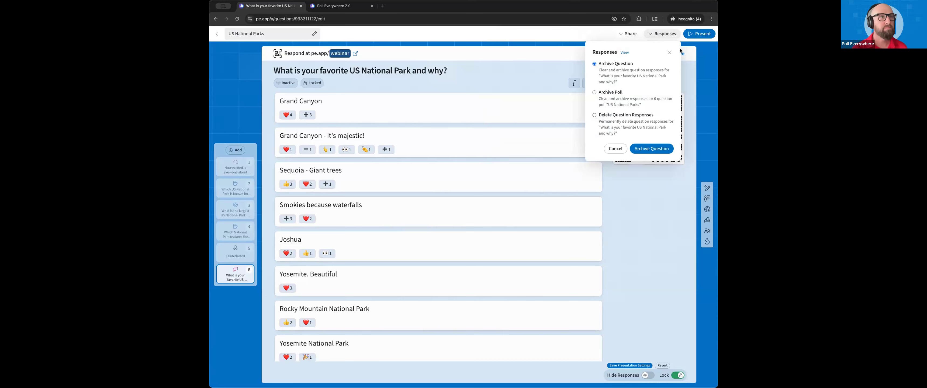
pyautogui.click(669, 52)
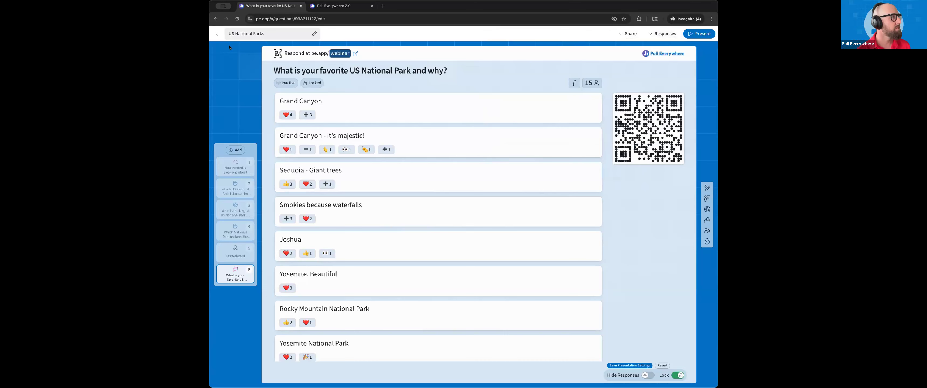
pyautogui.click(215, 34)
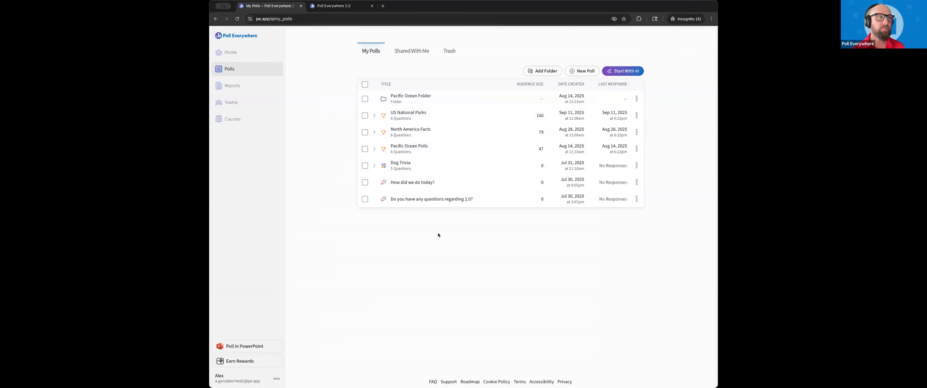
# Look at the folder creation form without creating one, and open the page for starting a poll with AI.
pyautogui.click(533, 73)
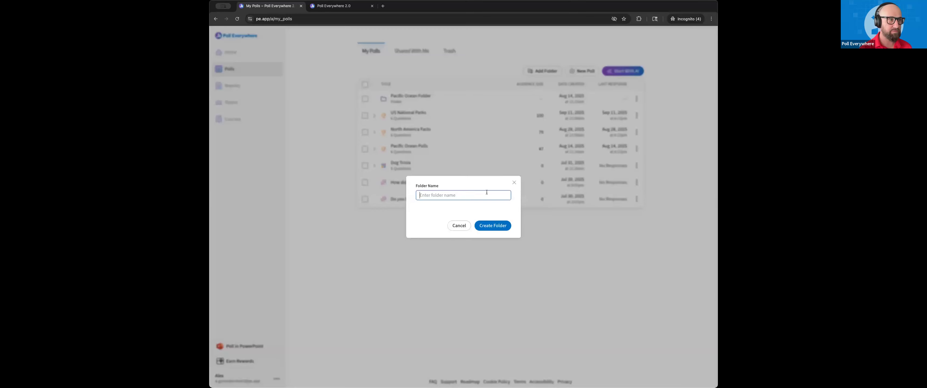
pyautogui.click(513, 182)
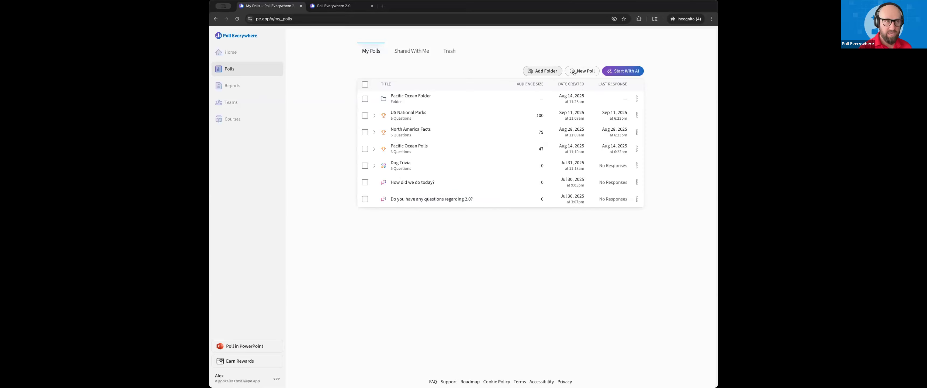
pyautogui.click(627, 72)
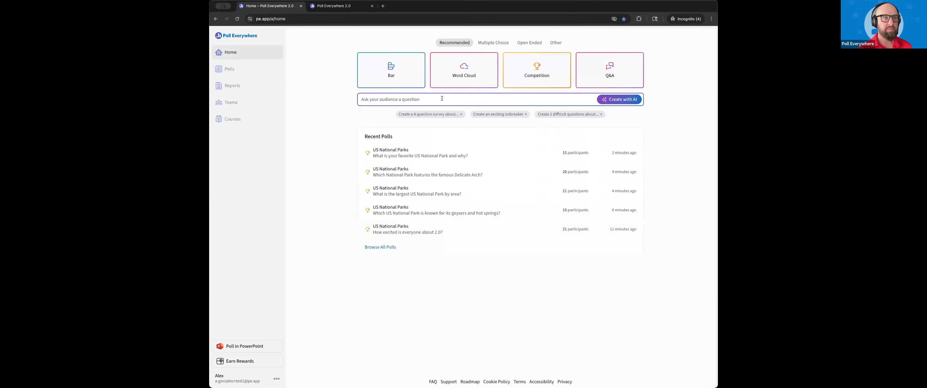
# Go back to the polls list and view the shared polls and the trash, including its note on permanent deletion.
pyautogui.click(229, 69)
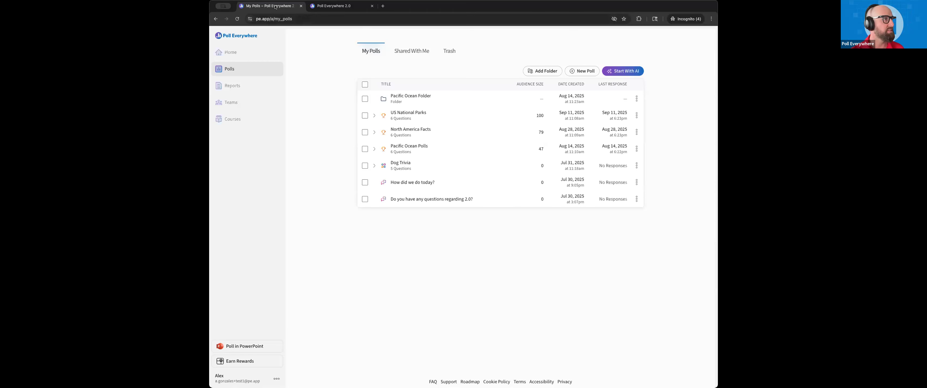
pyautogui.click(402, 51)
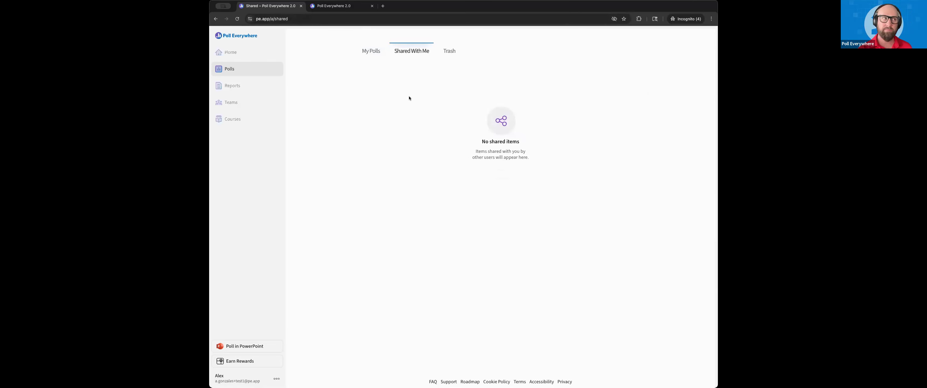
pyautogui.click(450, 51)
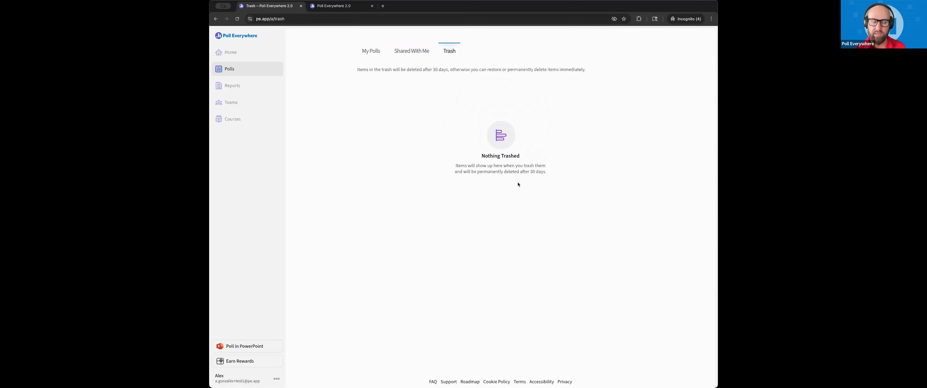
pyautogui.moveTo(546, 171); pyautogui.dragTo(472, 172)
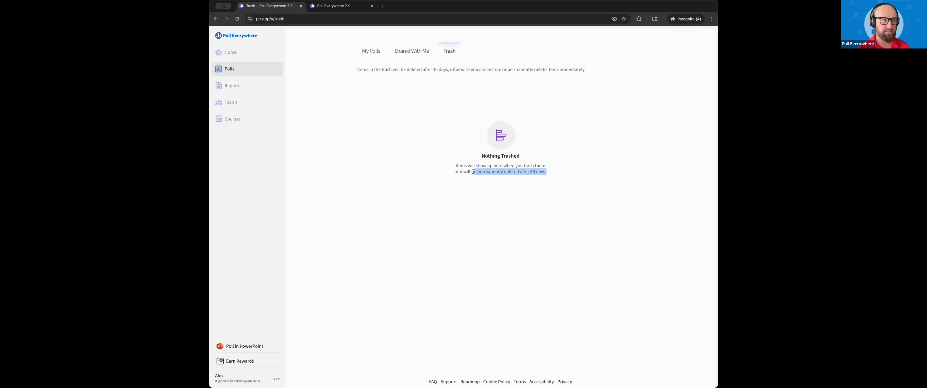
pyautogui.click(506, 204)
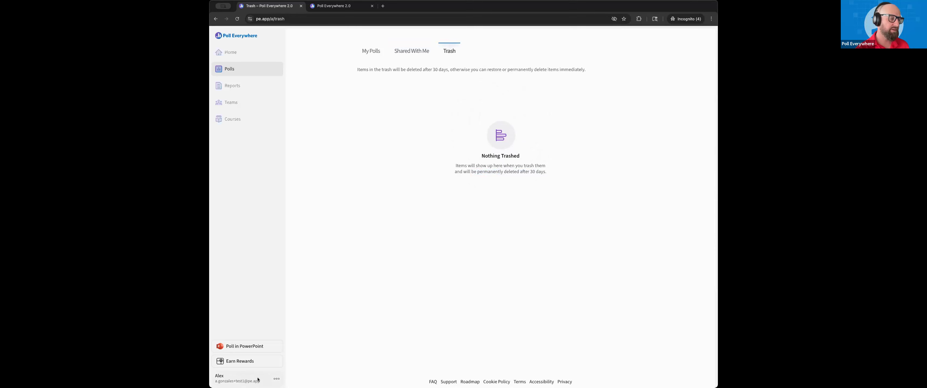
# Open the profile settings and review the personal information, including the presentation join code and time zone.
pyautogui.click(276, 378)
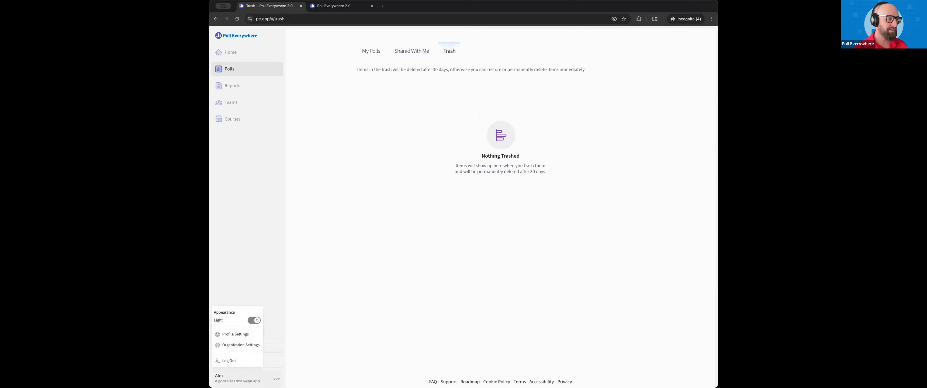
pyautogui.click(234, 335)
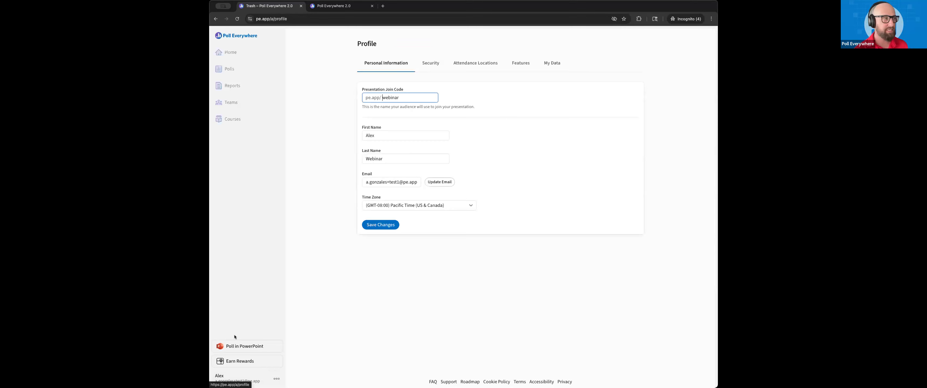
pyautogui.moveTo(360, 63); pyautogui.dragTo(405, 65)
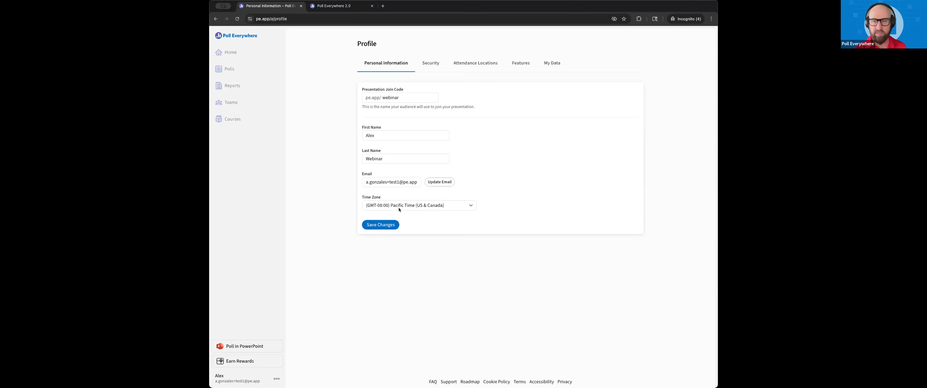
# Review the profile's security settings, attendance locations and feature preferences, including the Artificial Intelligence choices.
pyautogui.click(428, 62)
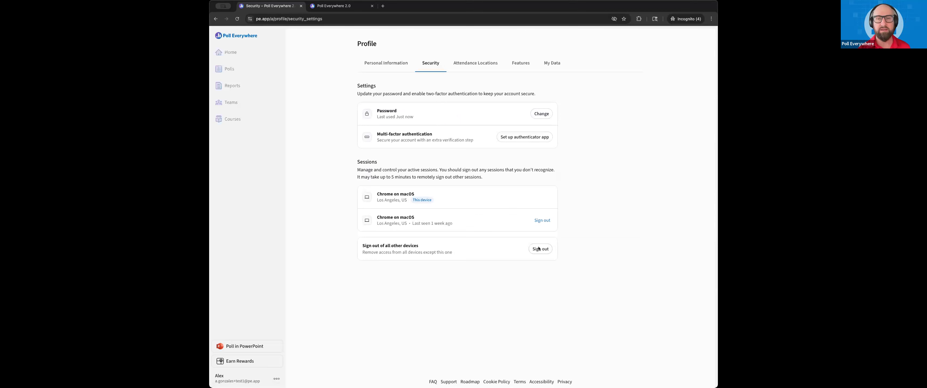
pyautogui.click(470, 62)
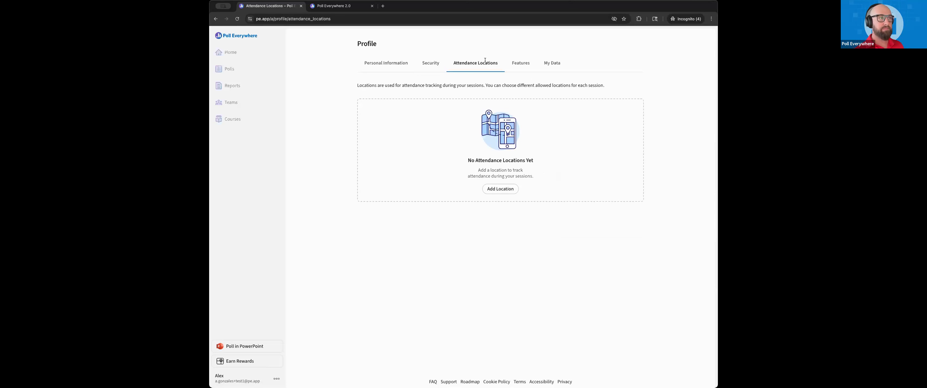
pyautogui.click(520, 63)
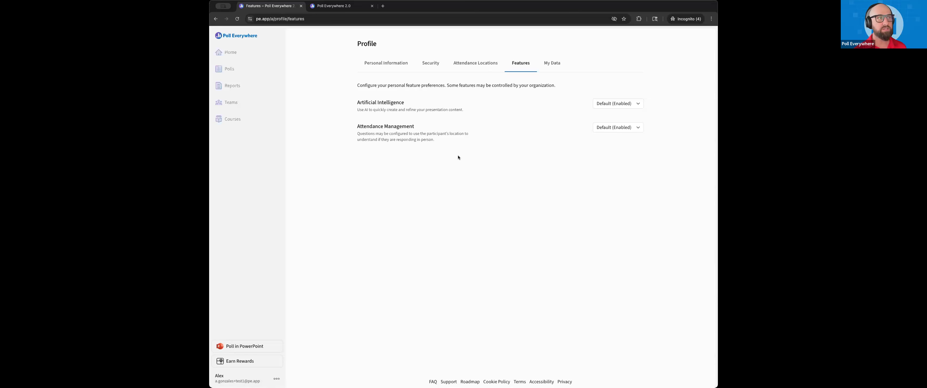
pyautogui.click(611, 104)
pyautogui.click(520, 104)
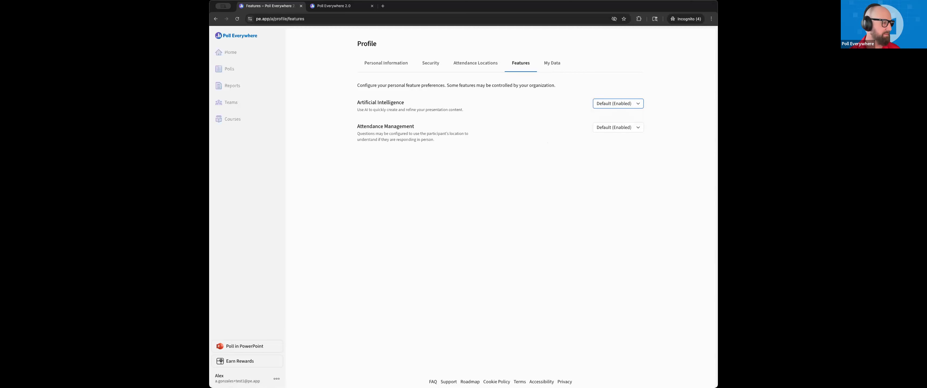
# Open the account options.
pyautogui.click(277, 379)
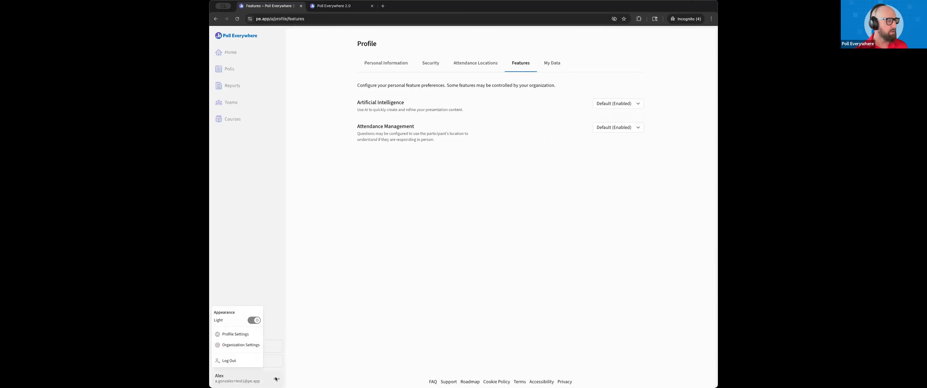